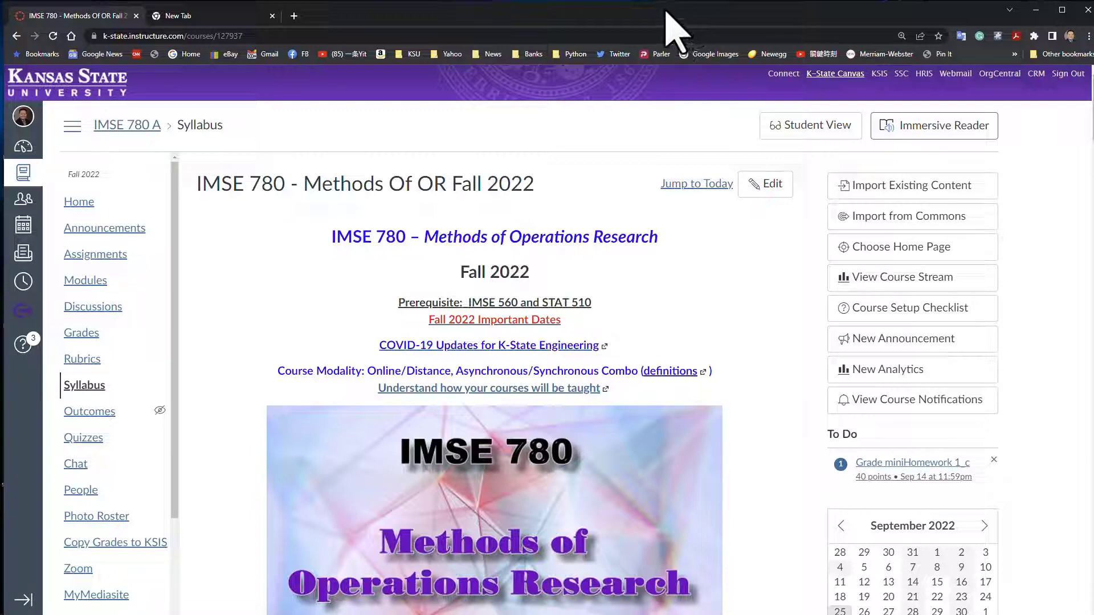
Search Google for "anaconda python" in the other browser tab and open the Download Anaconda result.
click(248, 18)
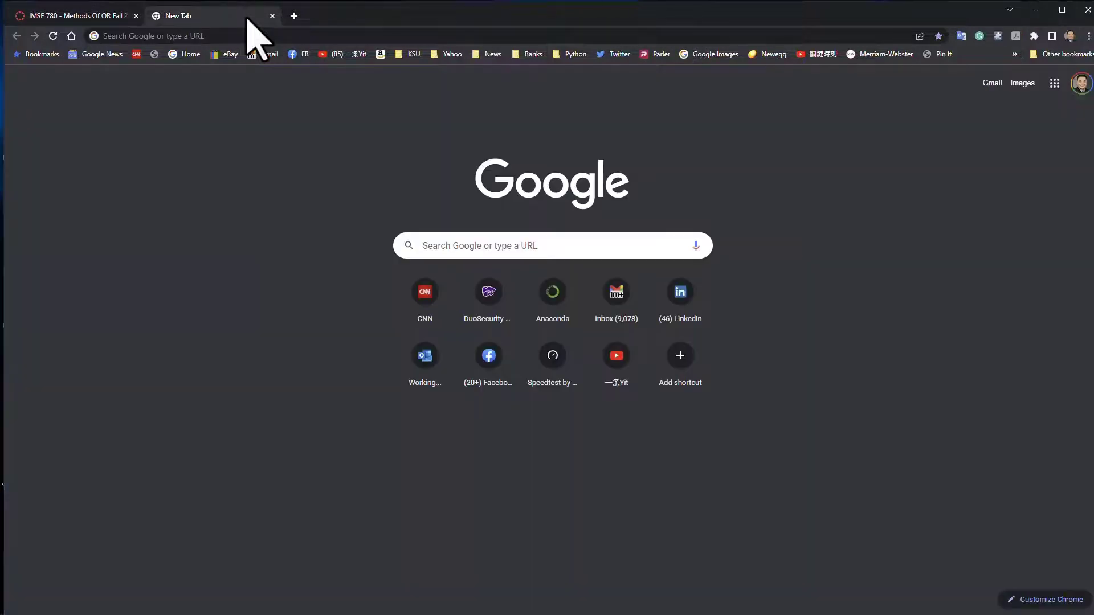
click(463, 257)
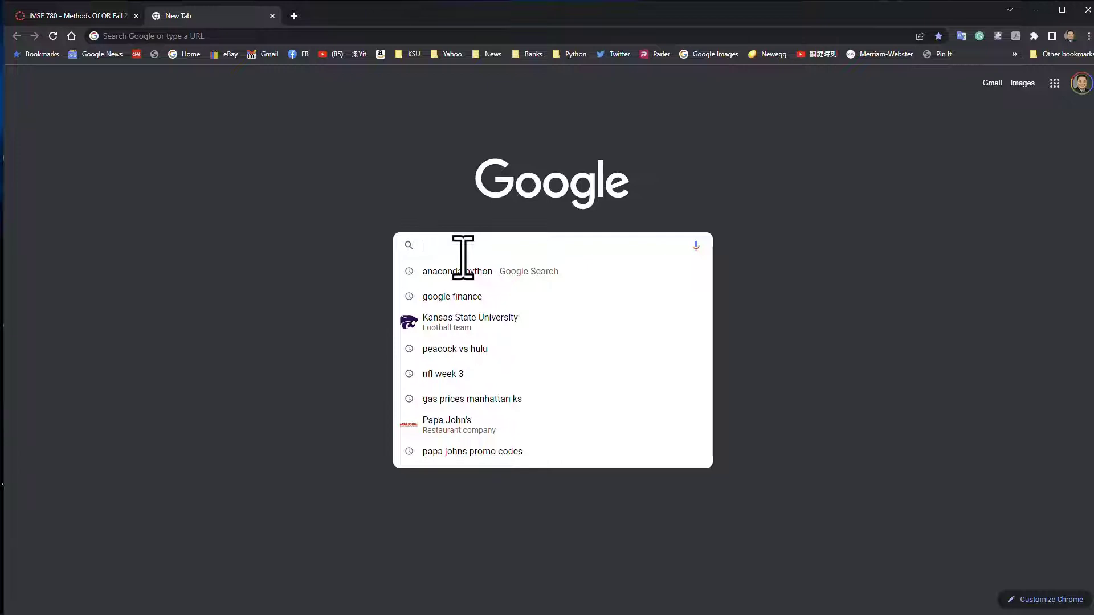
text(A)
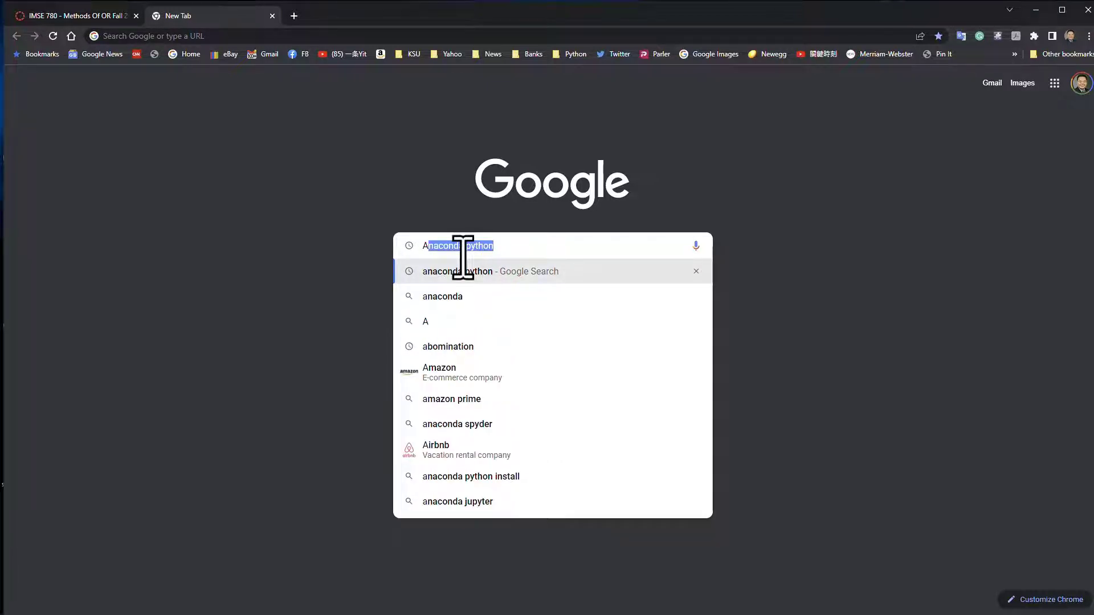
text(n)
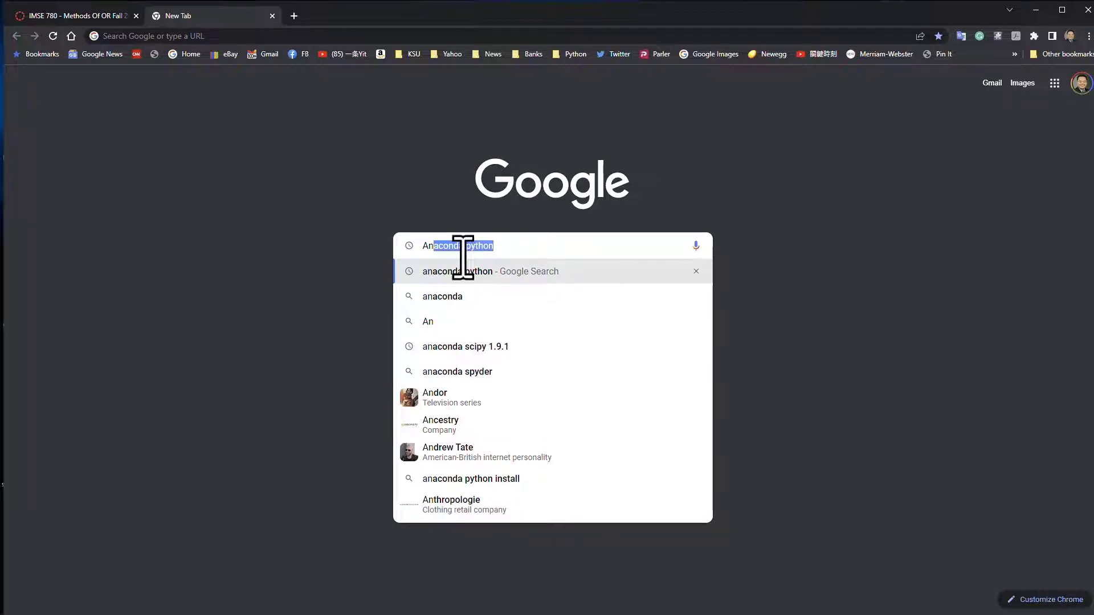
key(Return)
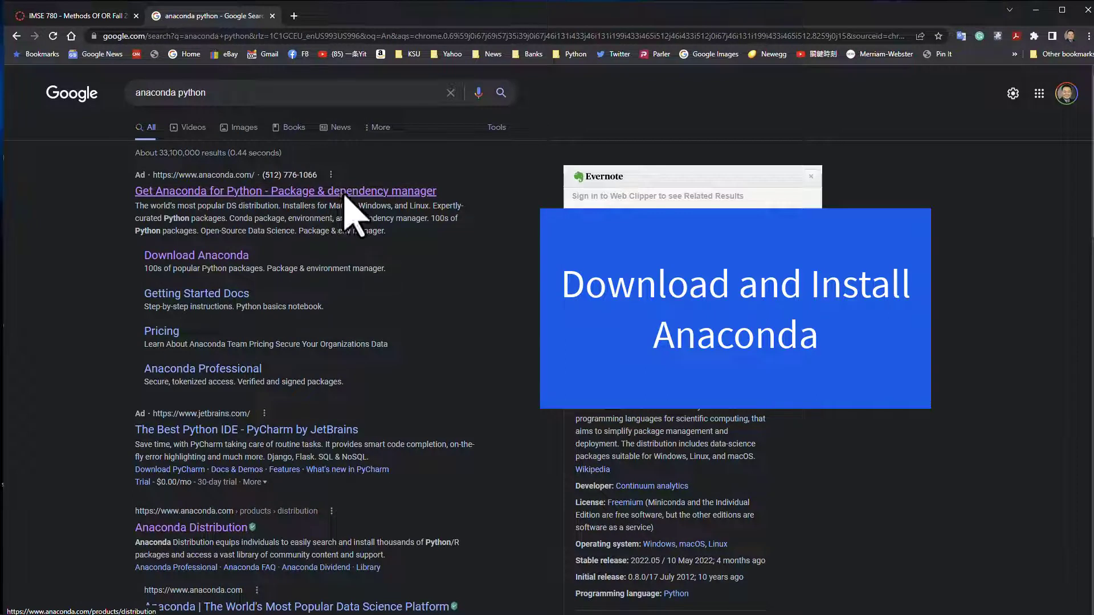
click(242, 257)
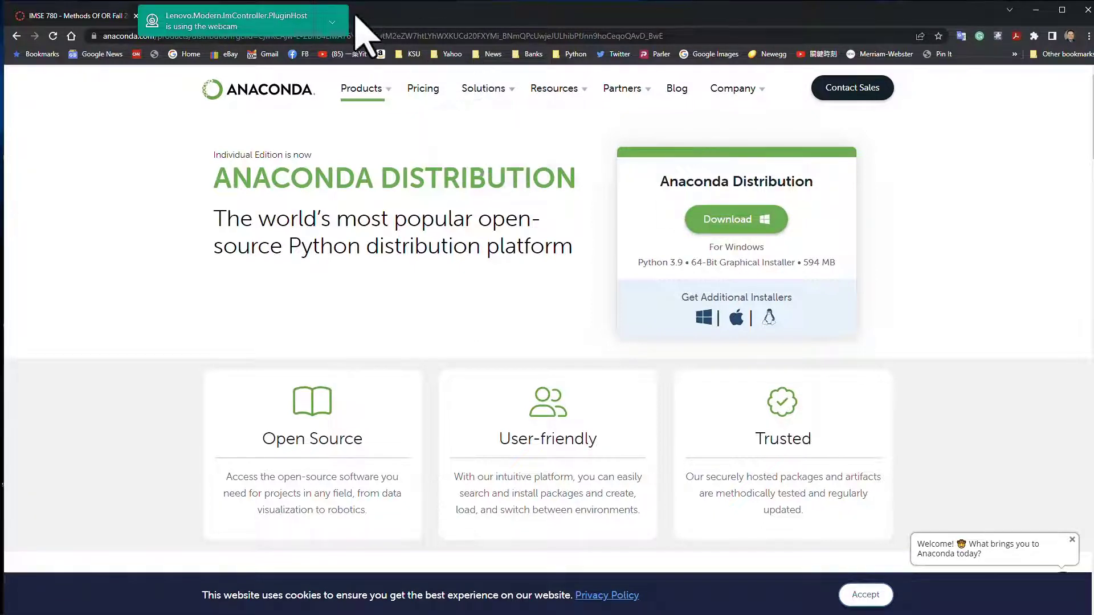
Hide the webcam-use notification and minimize the browser window.
click(333, 22)
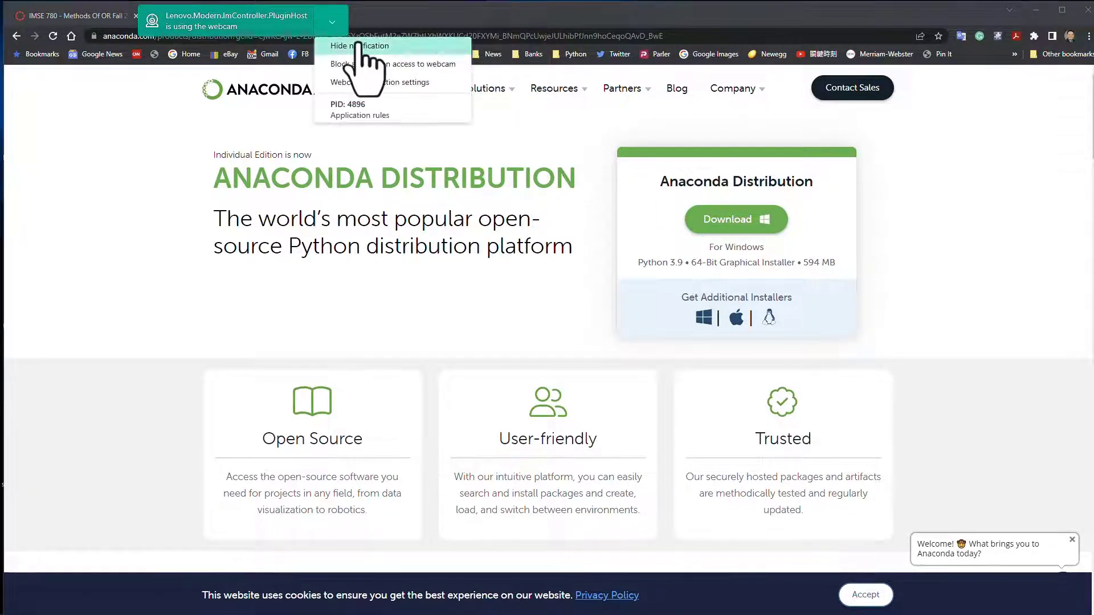
click(357, 46)
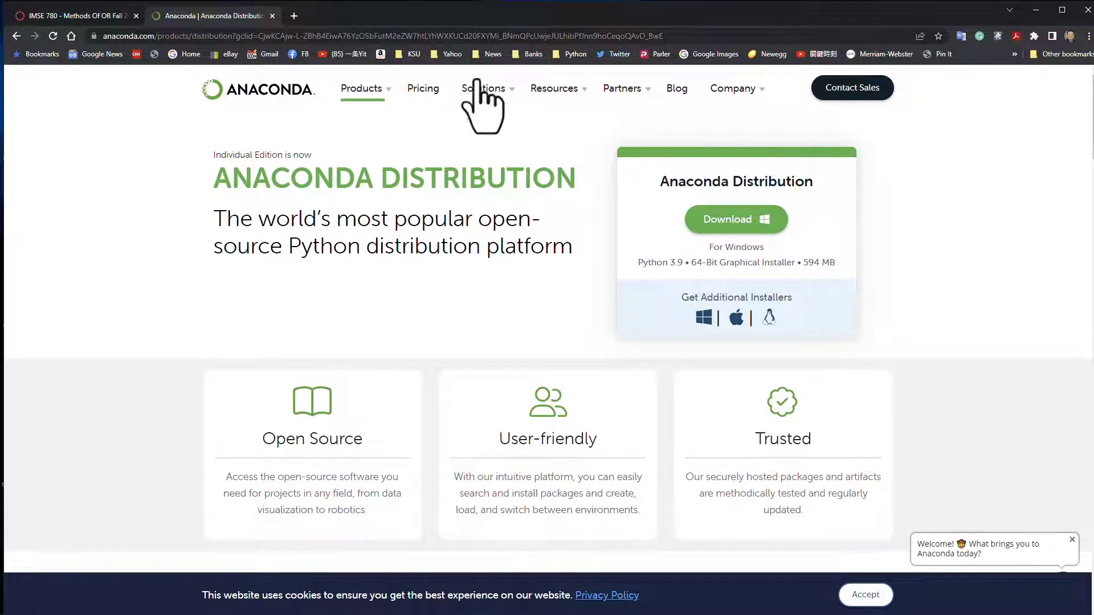
click(1036, 10)
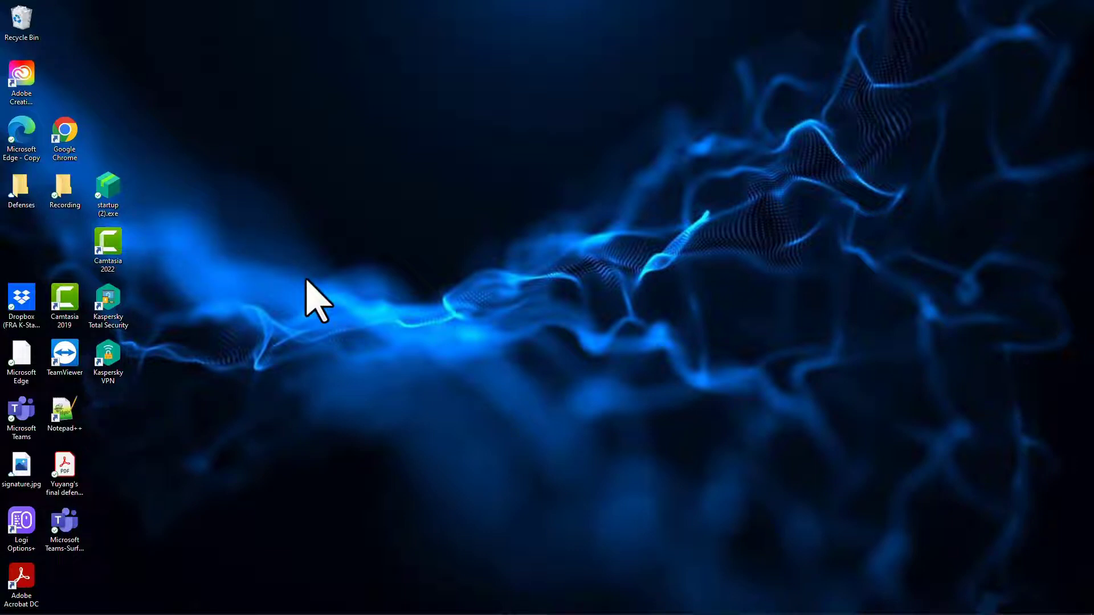
Switch to the Downloads folder in File Explorer and run the Anaconda3-2022.05-Windows-x86_64 installer as administrator.
key(alt+Tab)
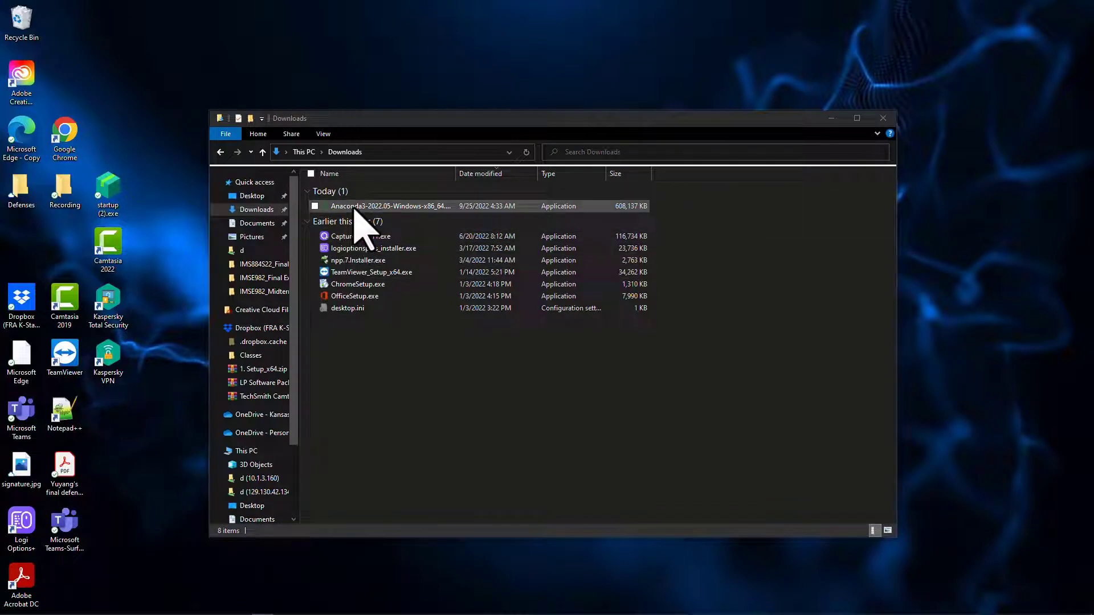
click(355, 212)
click(354, 207)
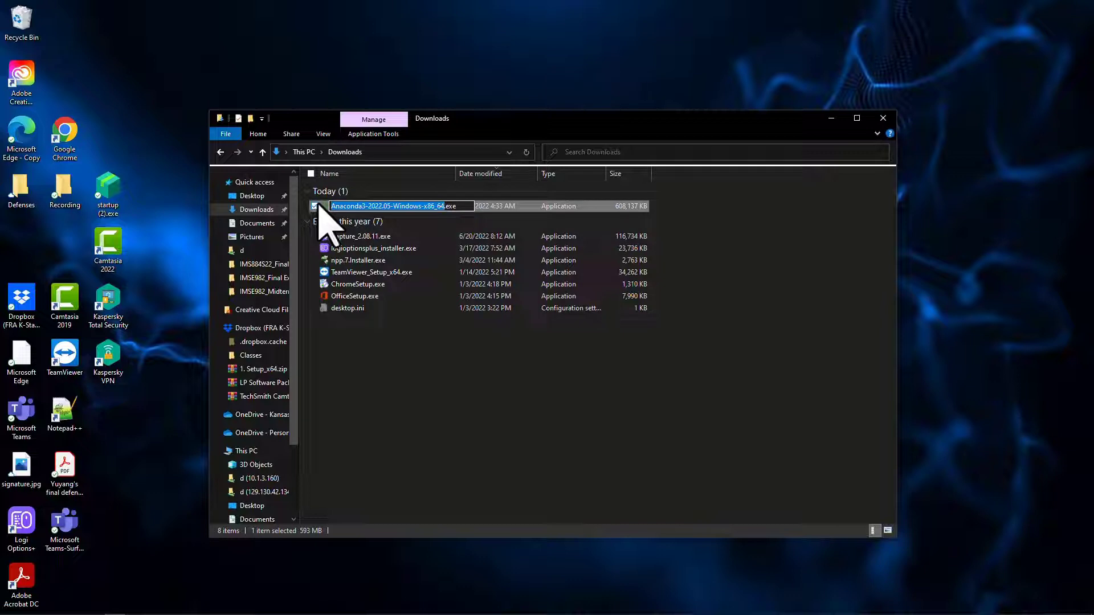
double_click(318, 205)
right_click(321, 206)
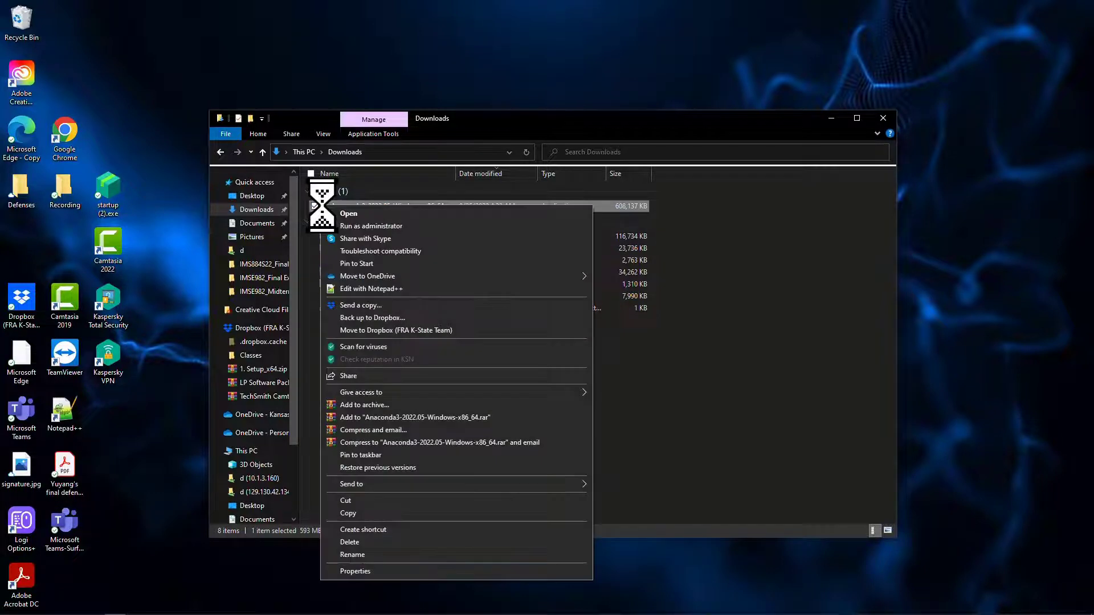
click(341, 225)
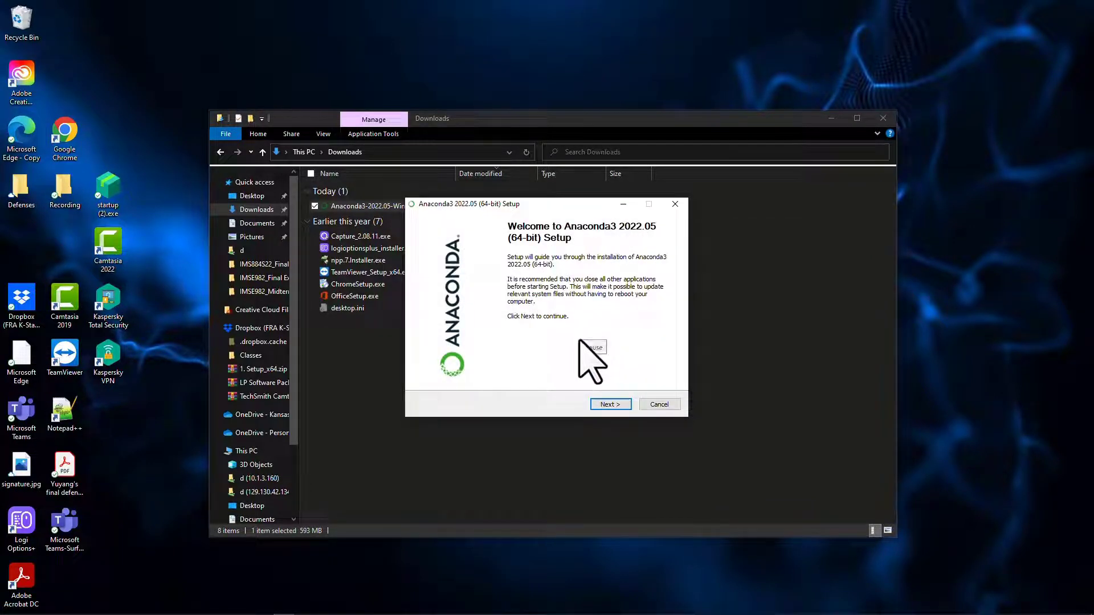
Accept the Anaconda3 license agreement and set the installation type to Just Me (recommended).
drag(546, 209, 499, 111)
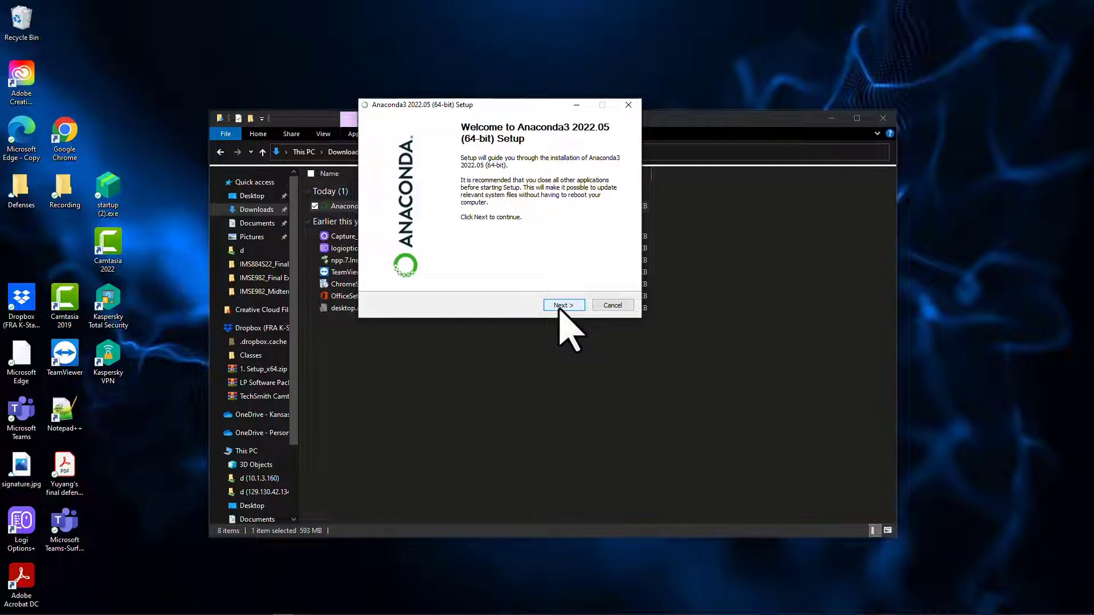
click(559, 306)
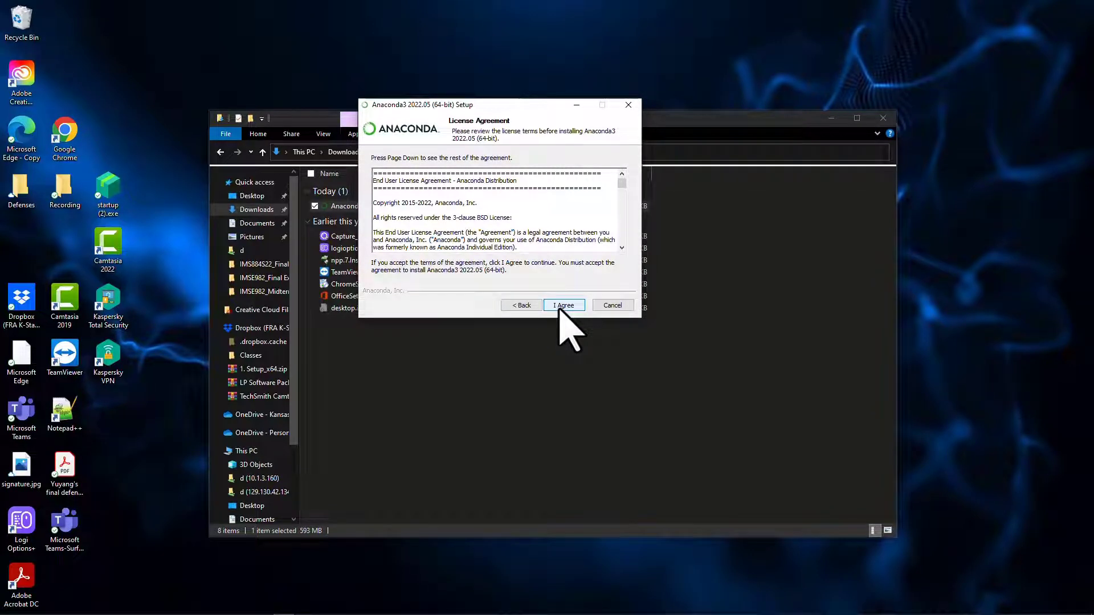
click(560, 306)
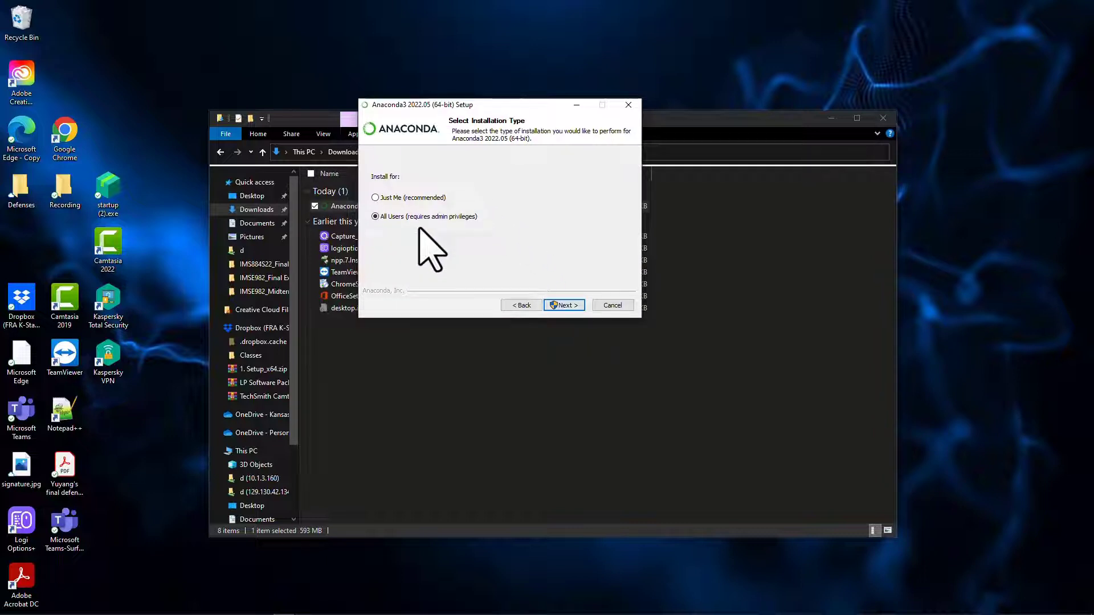
click(413, 202)
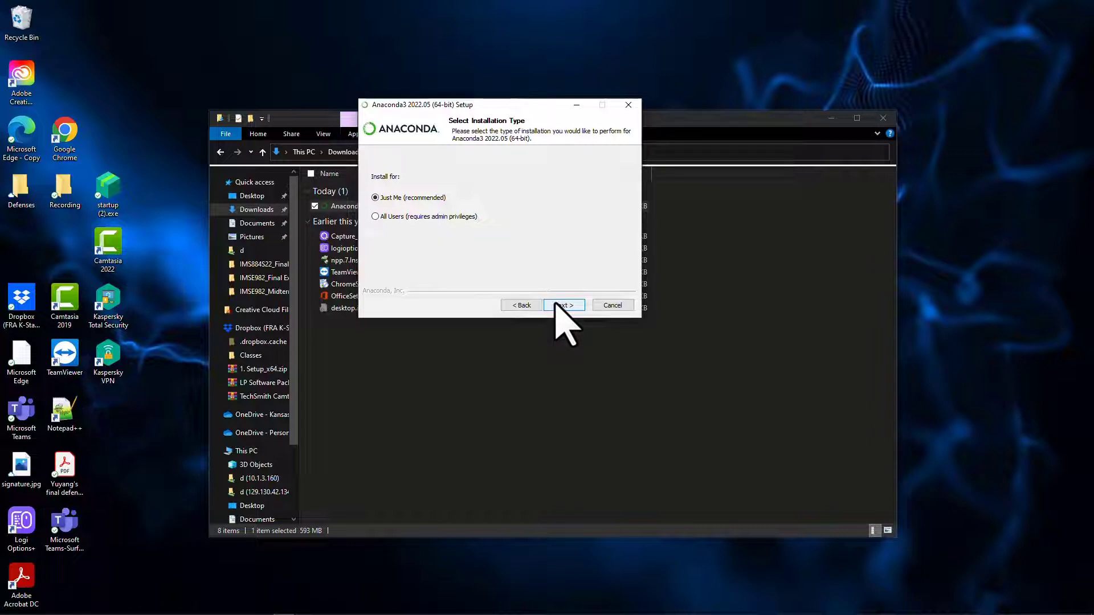
click(557, 305)
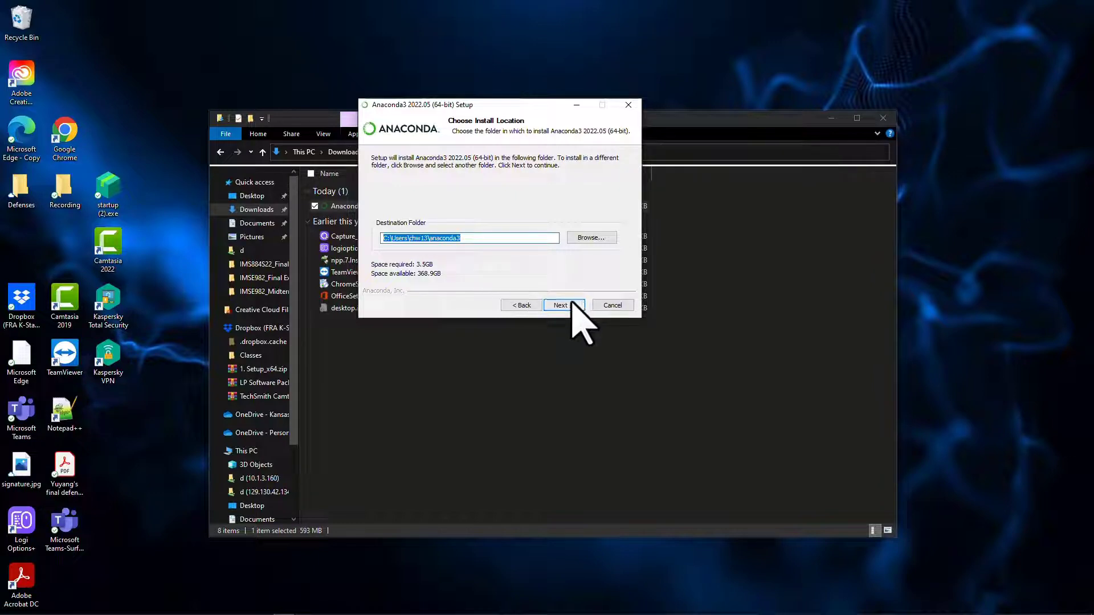
Keep the default destination folder and install Anaconda3 with the option to add it to the PATH environment variable enabled.
click(572, 303)
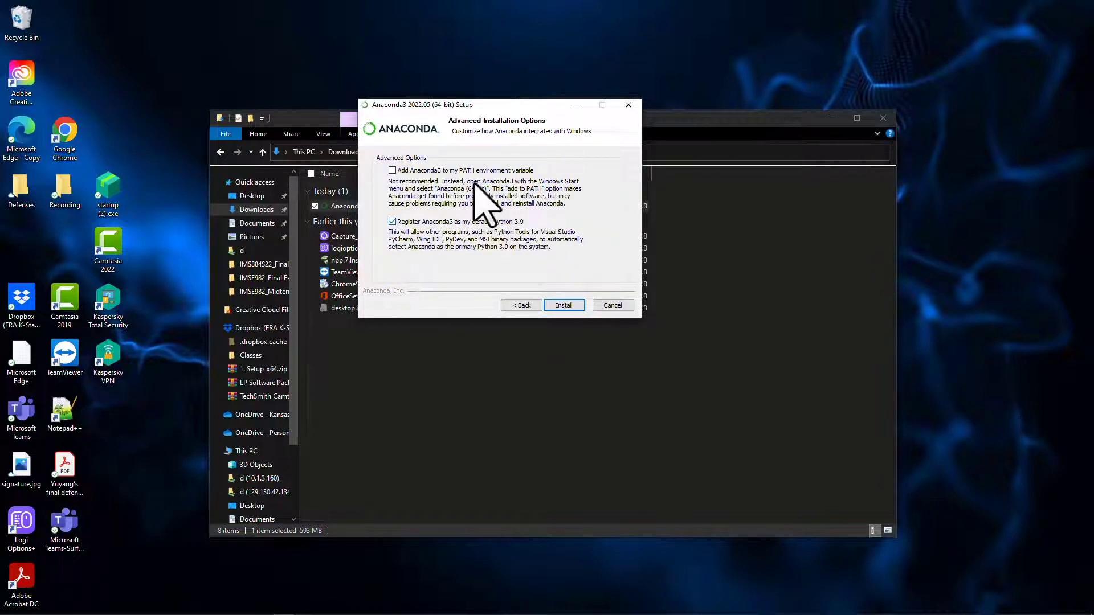
click(465, 170)
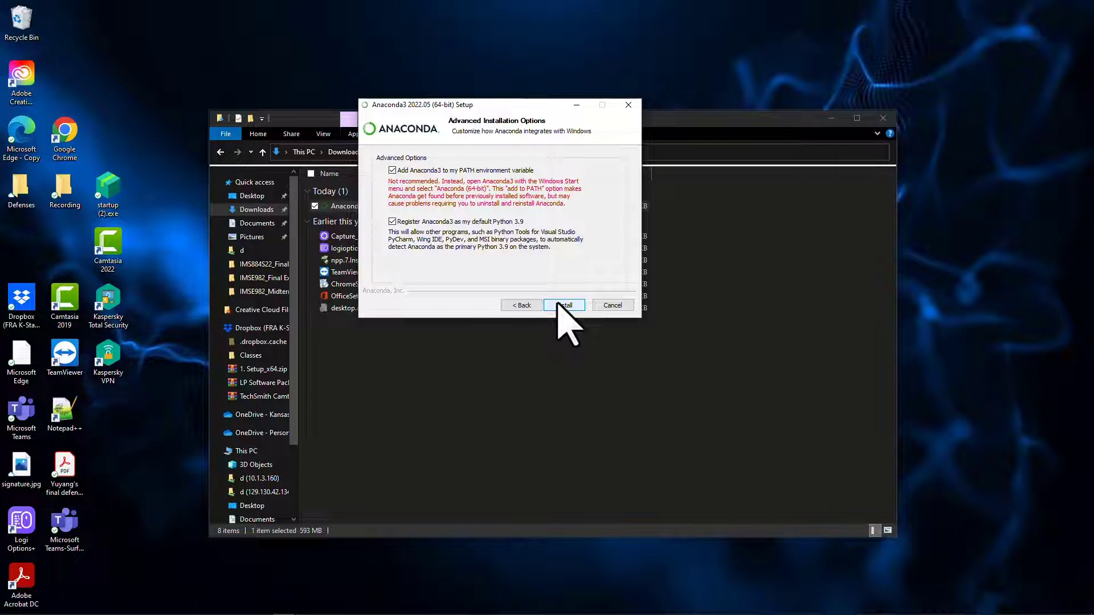
click(558, 303)
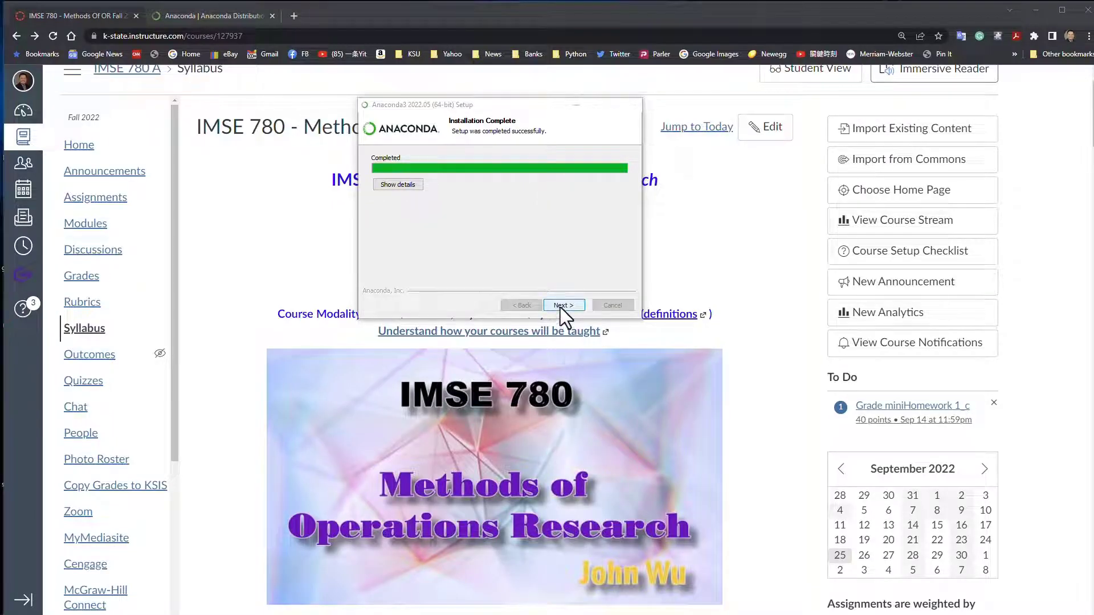
Finish the Anaconda3 setup with the Anaconda Distribution Tutorial option cleared, and close the getting-started web page it opens.
click(560, 306)
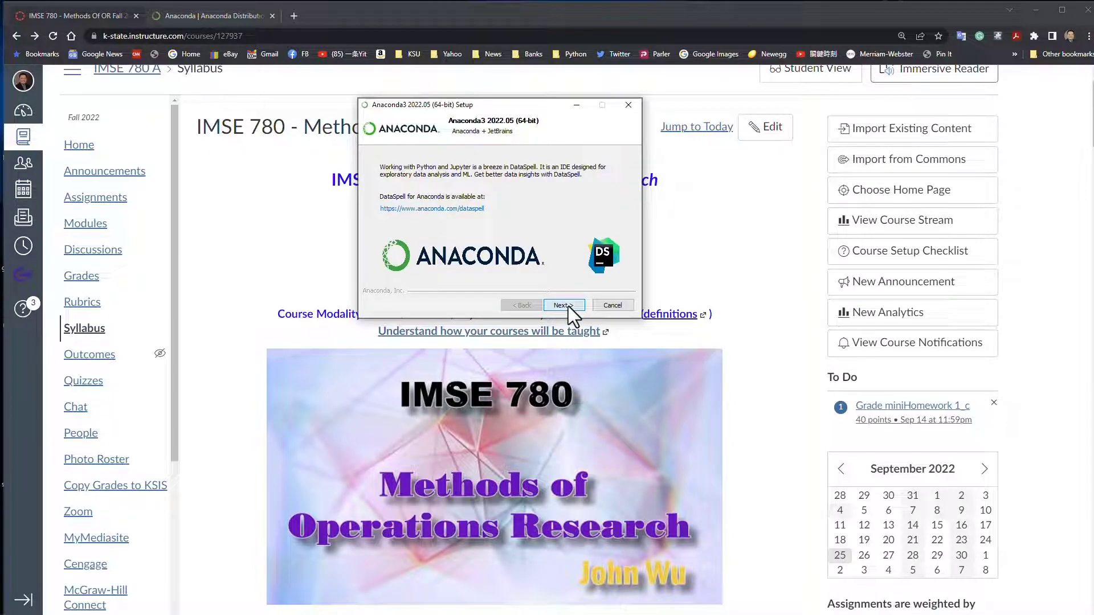
click(569, 305)
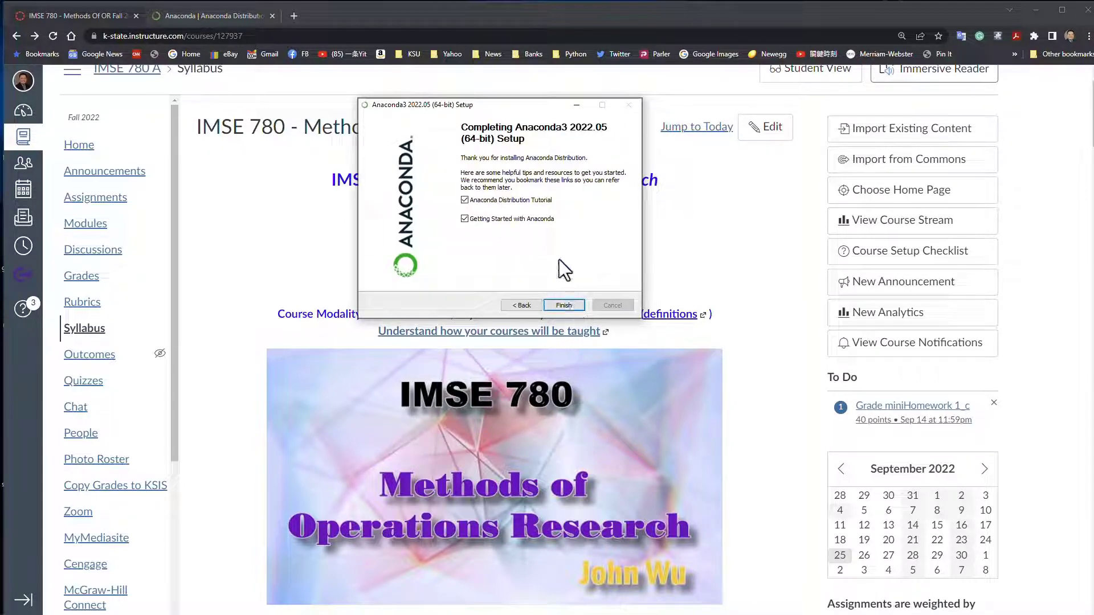
click(540, 203)
click(560, 304)
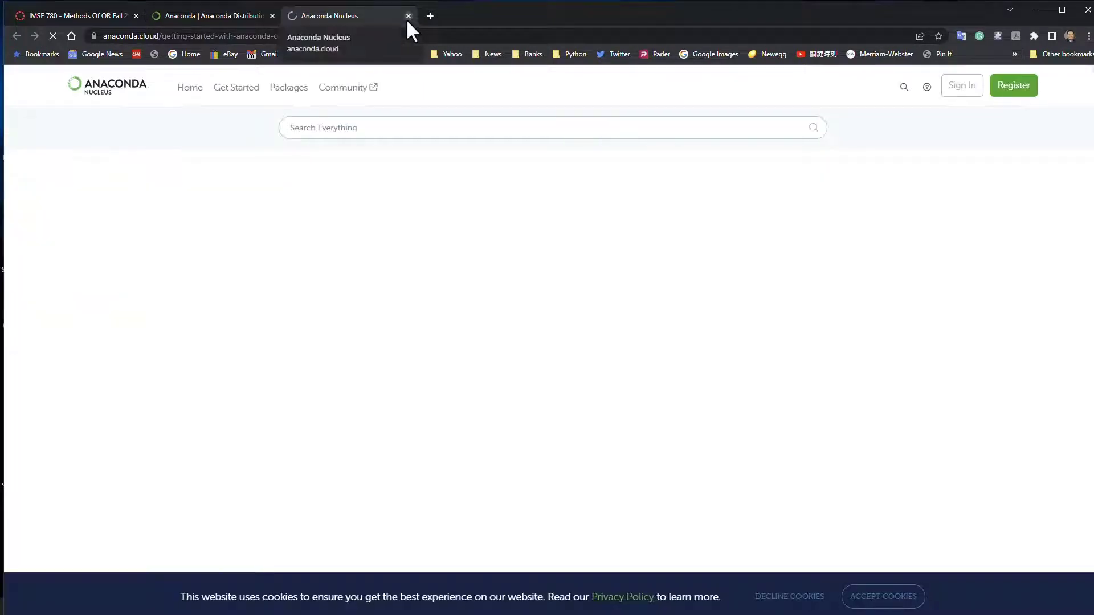
click(408, 16)
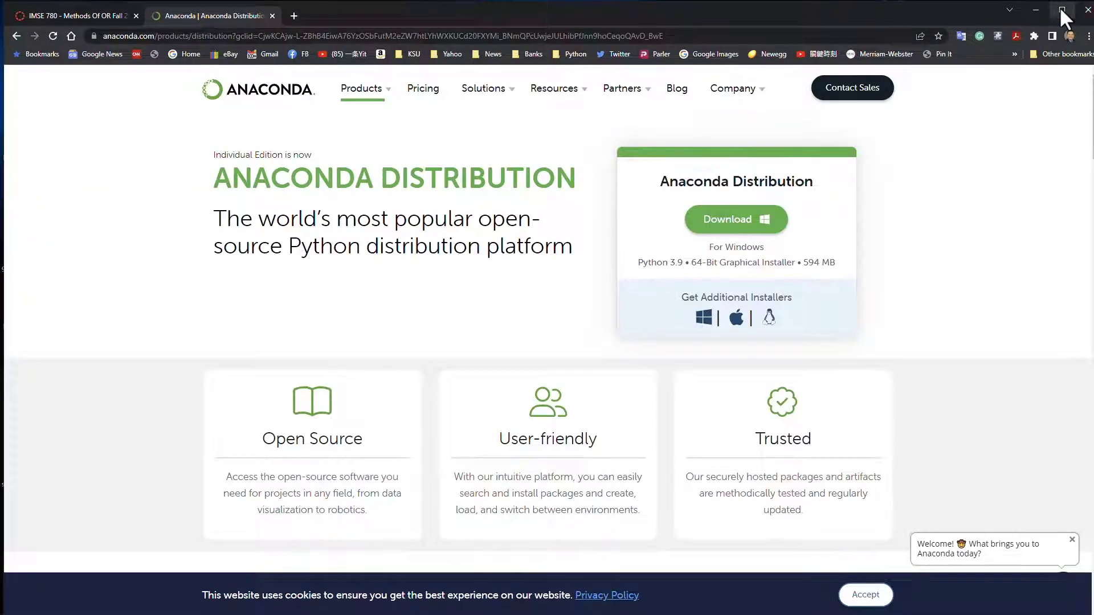
Minimize the browser, launch Anaconda Navigator from the Anaconda3 (64-bit) program group, and postpone the update to version 2.3.0.
click(1038, 7)
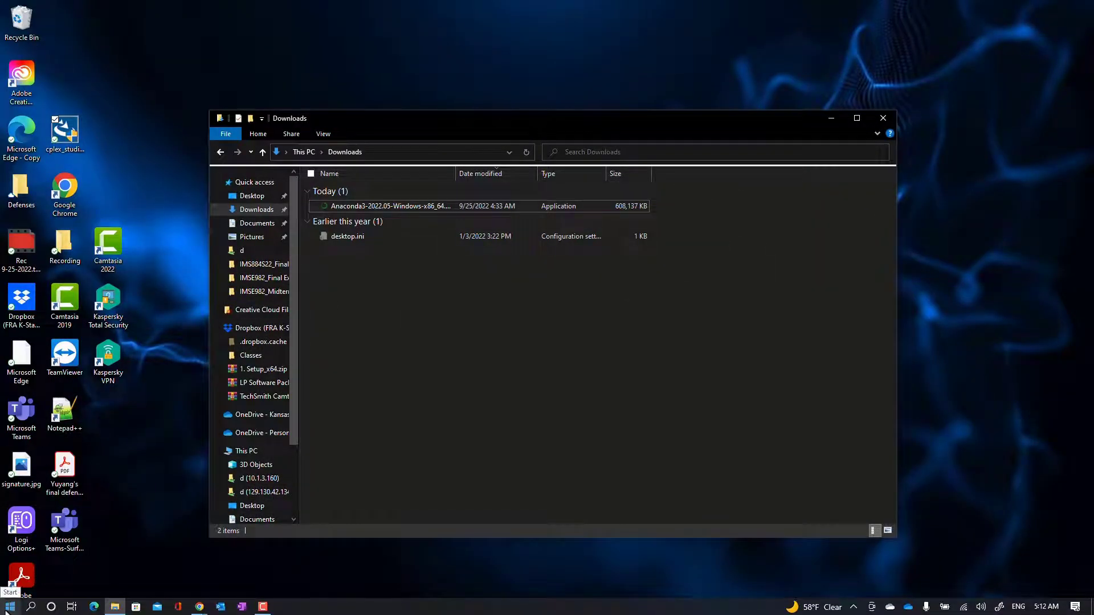
click(6, 612)
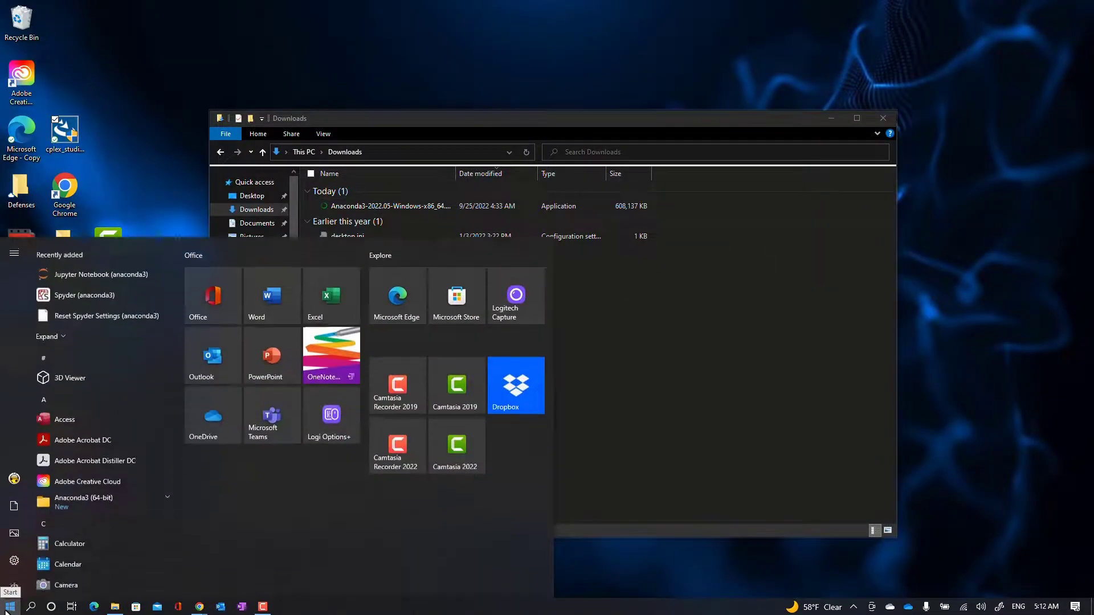
click(107, 490)
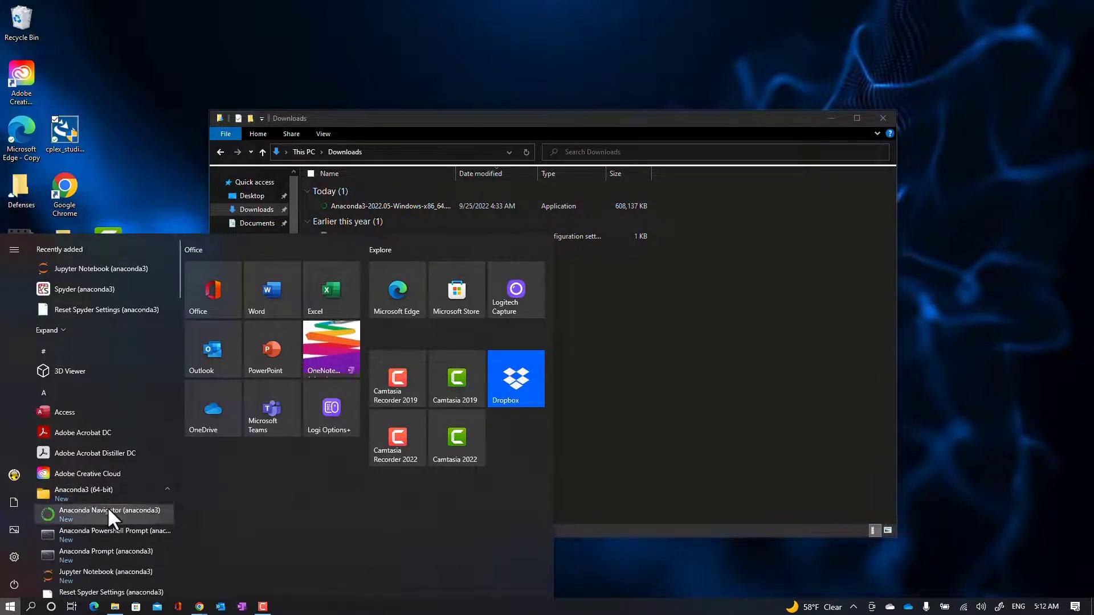
click(107, 510)
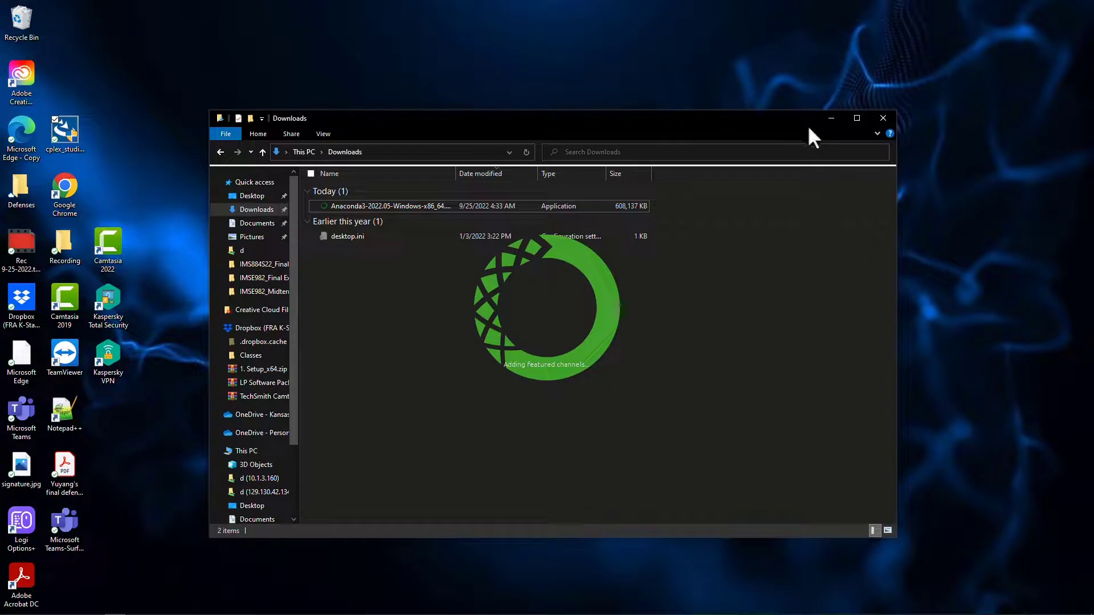
click(839, 122)
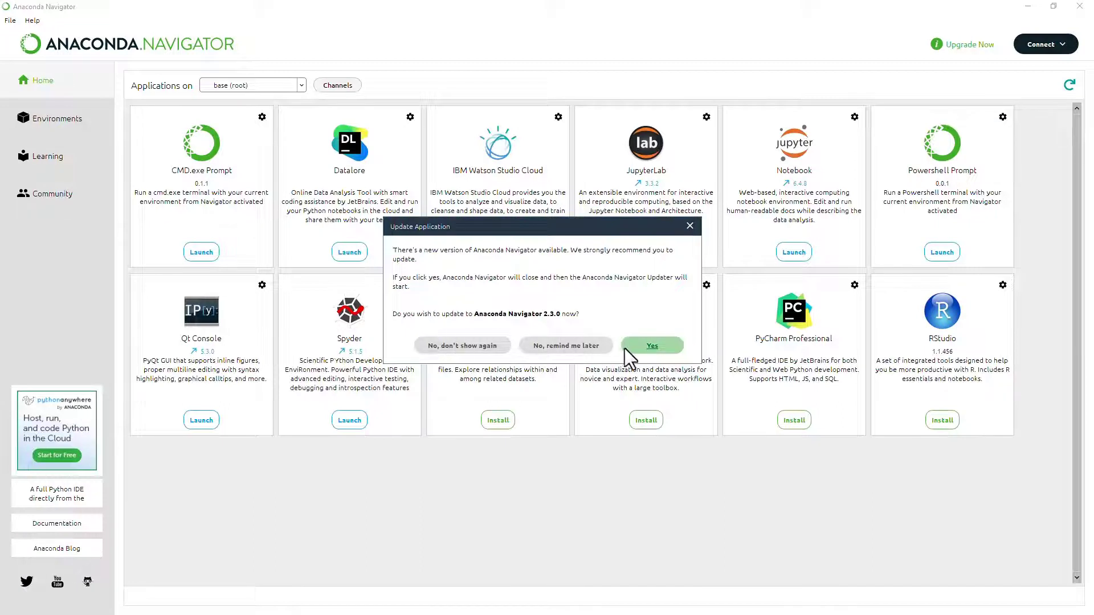
click(571, 340)
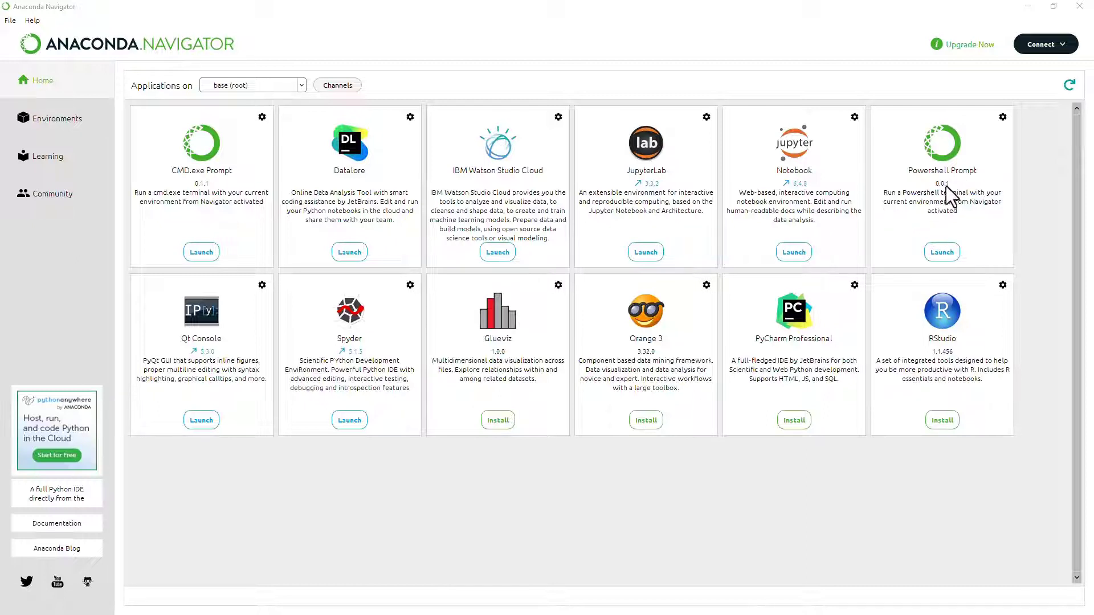
Check which environments Navigator offers, and browse the packages installed in the base (root) environment.
click(302, 88)
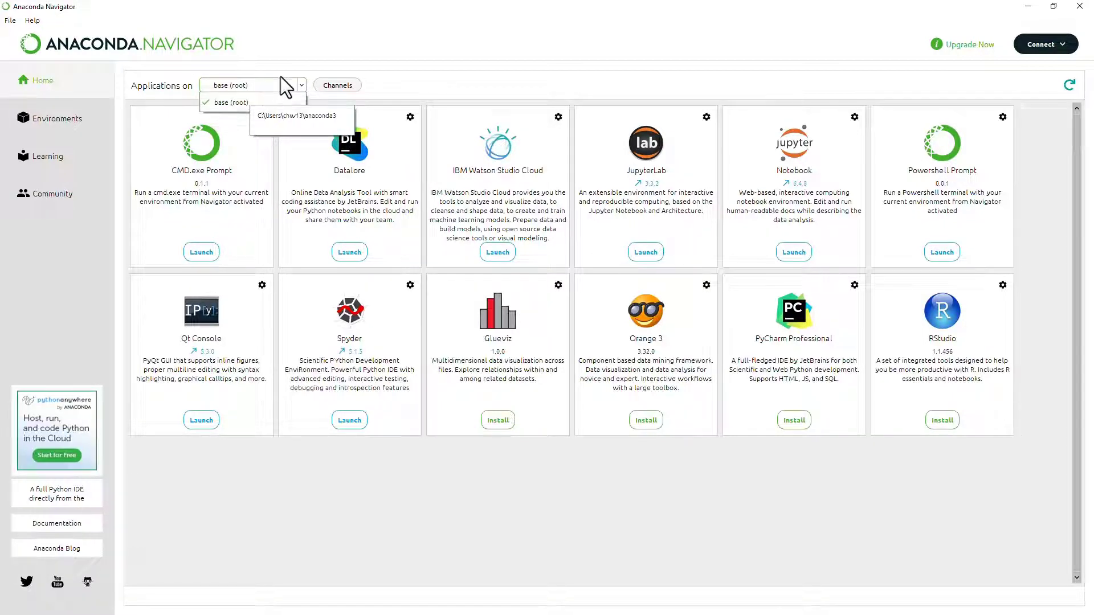
click(309, 42)
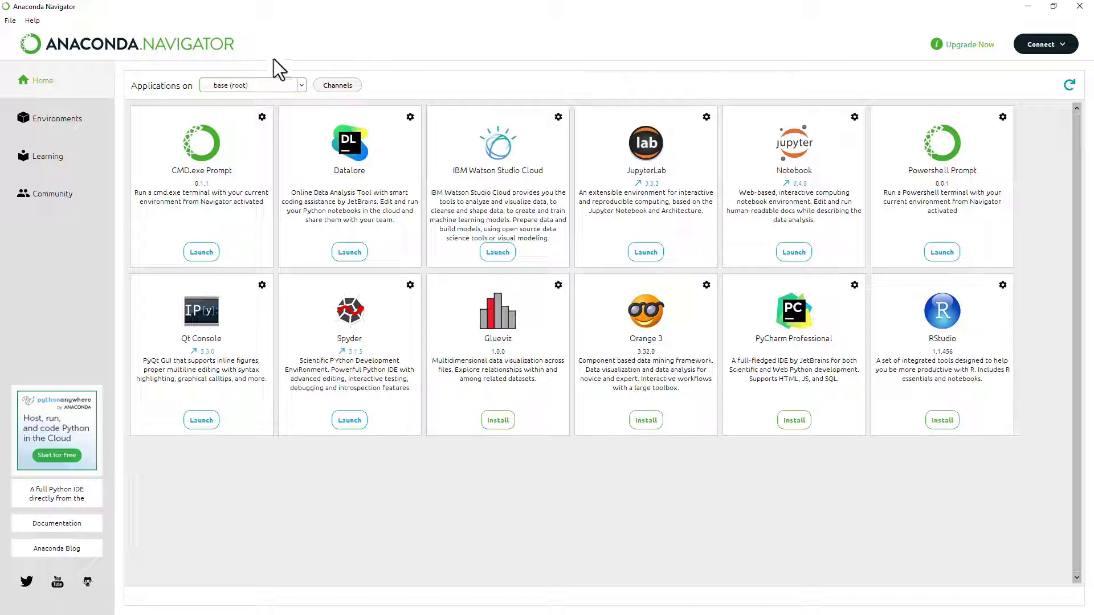
click(64, 114)
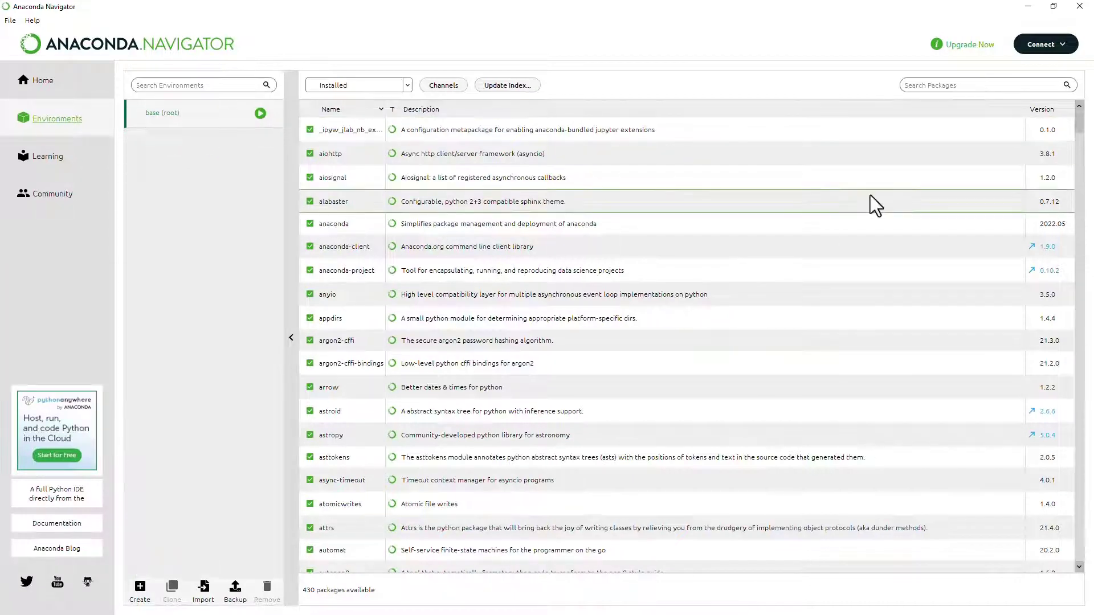
scroll(877, 202, down, 10)
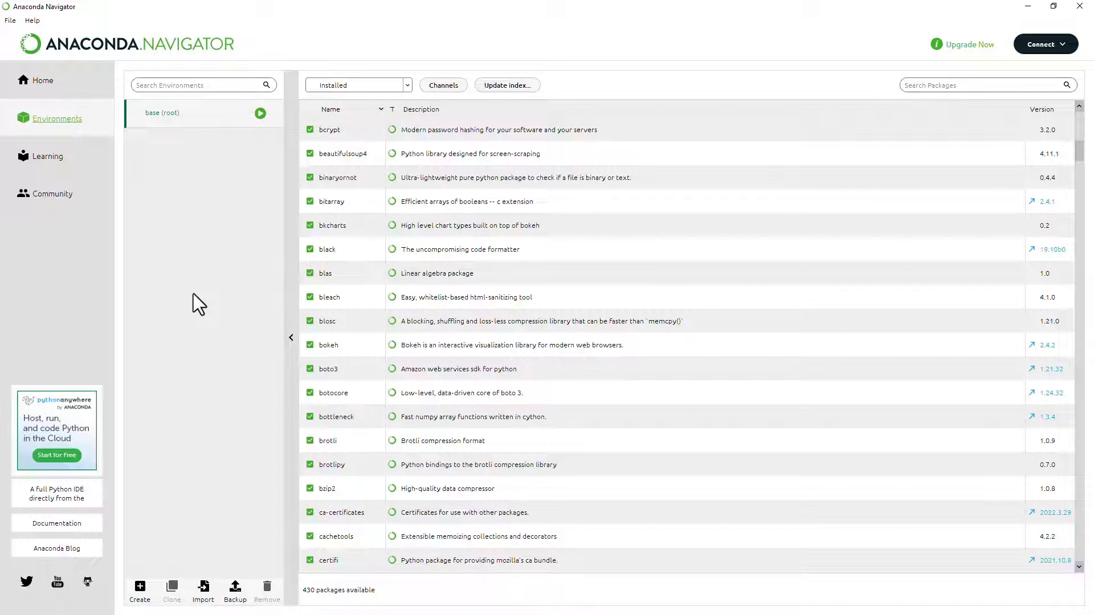
Create a new environment named IMSE780 with the Python 3.9.13 package.
click(144, 590)
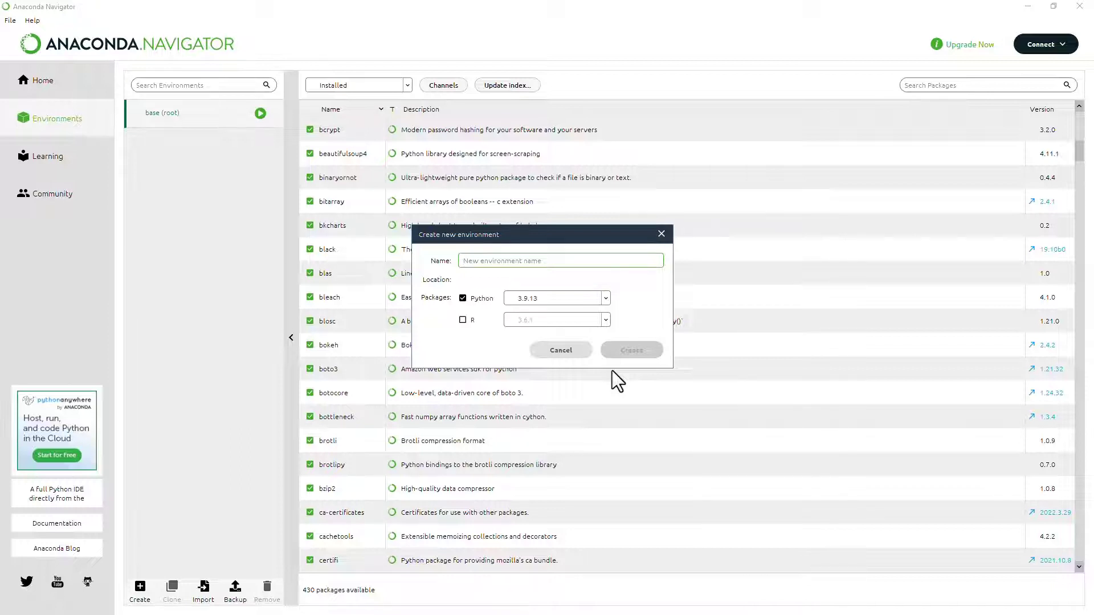
text(IMSE)
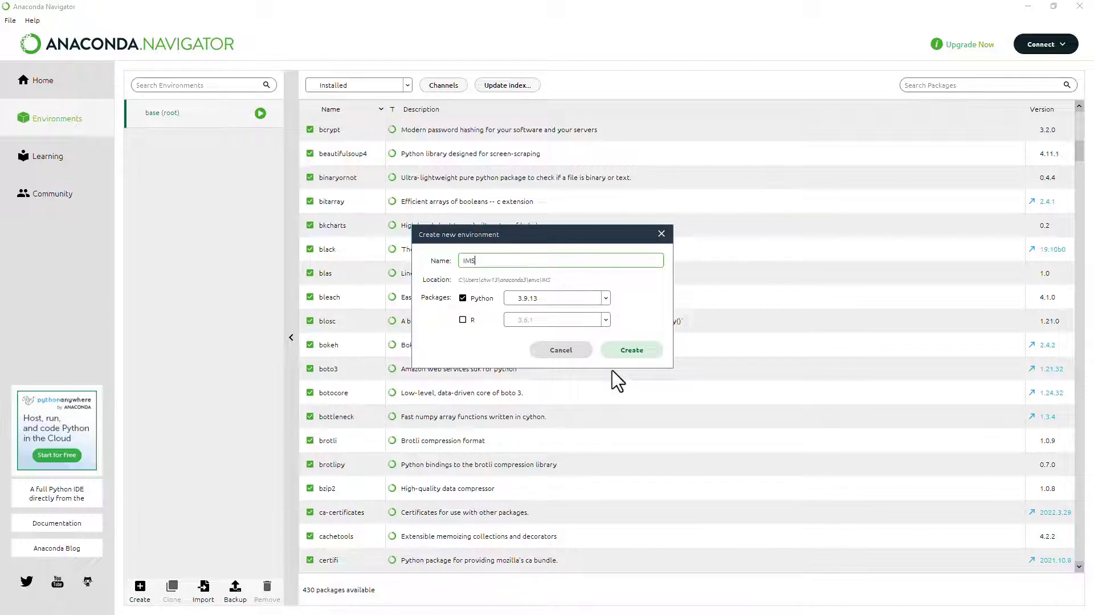
text(780)
click(631, 350)
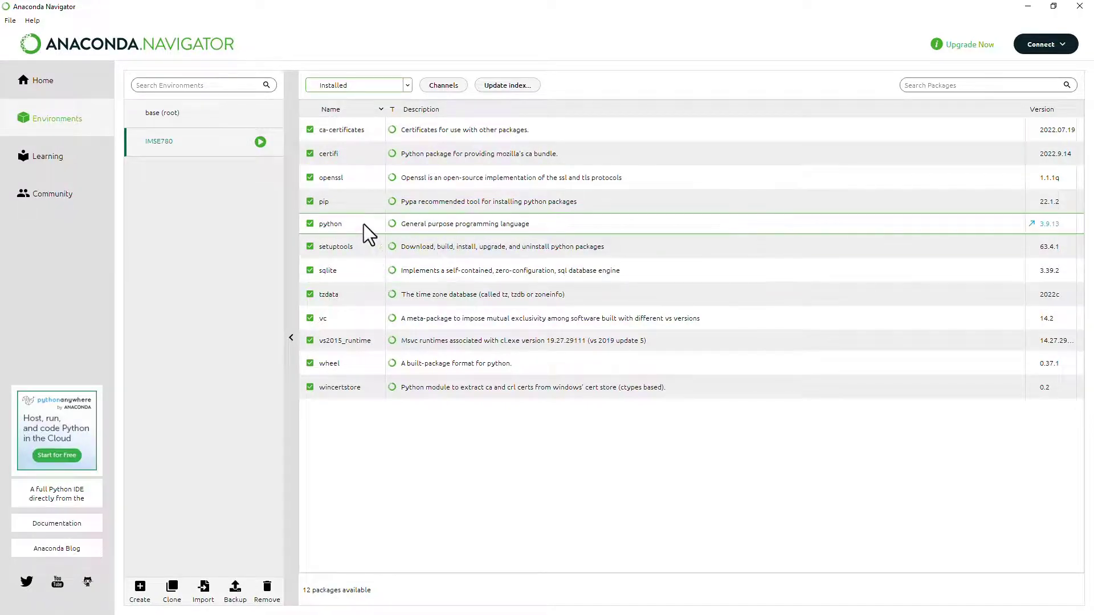
Install CMD.exe Prompt and Jupyter Notebook in the IMSE780 environment, postponing the Navigator 2.3.0 update.
click(93, 93)
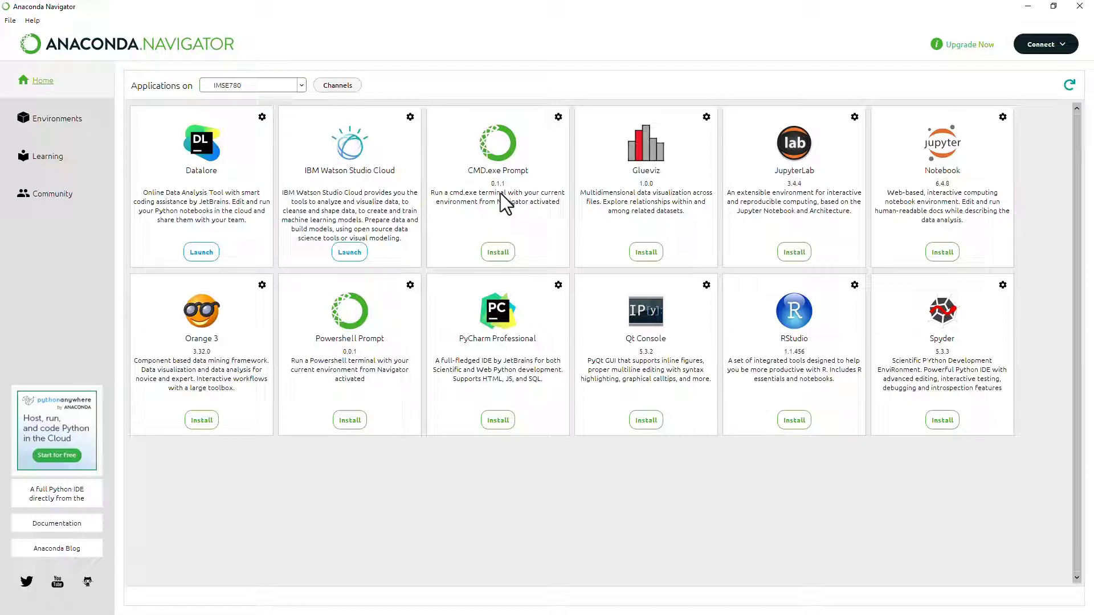
click(501, 257)
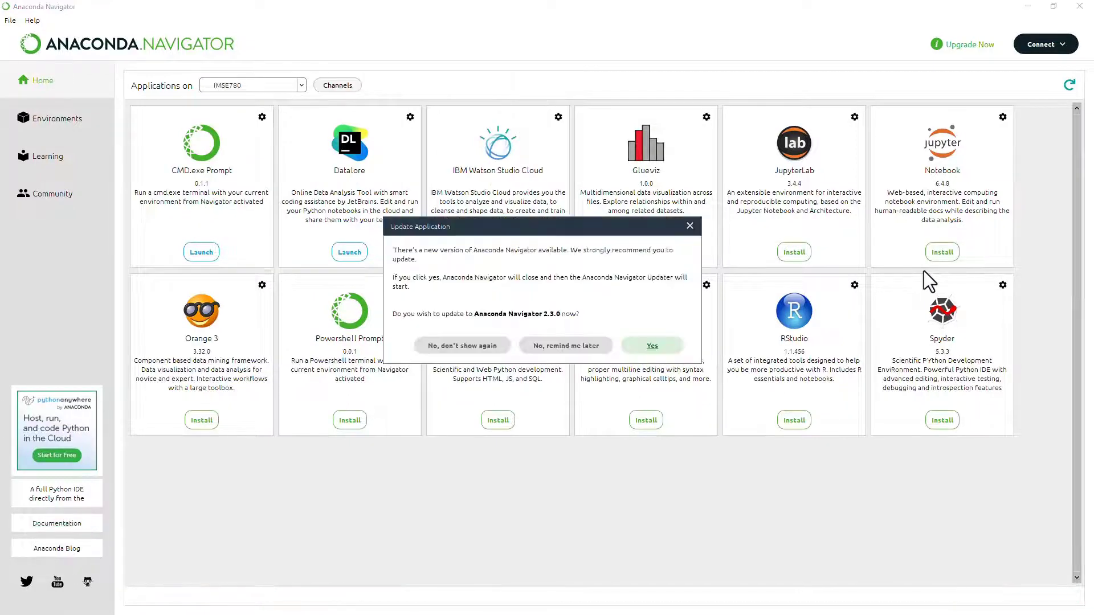
click(584, 351)
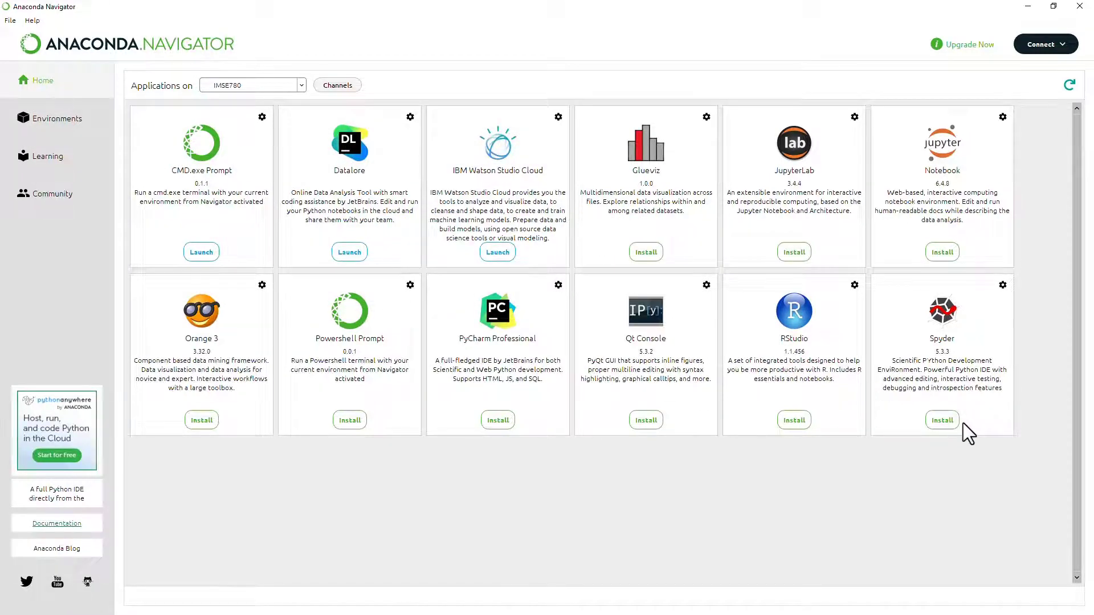
click(935, 258)
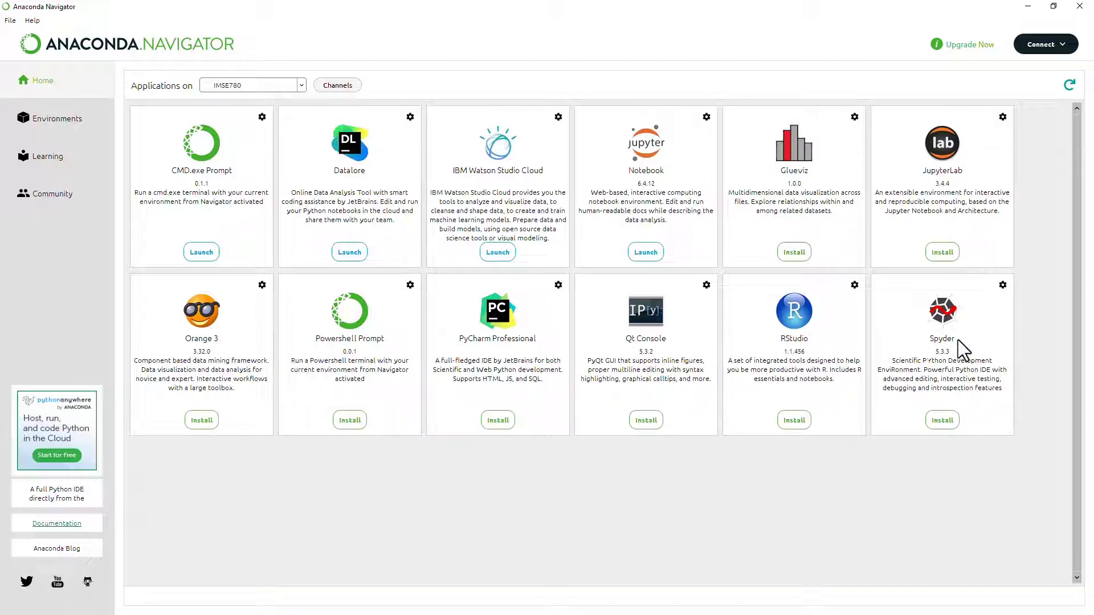
Install Powershell Prompt and Spyder in the IMSE780 environment, again postponing the Navigator update.
click(363, 420)
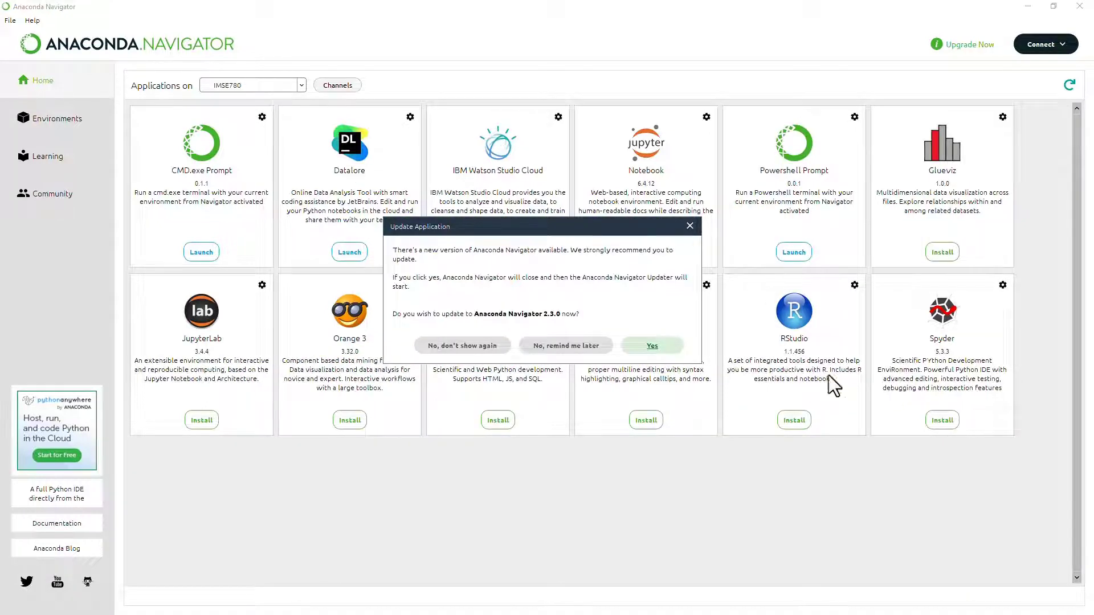
click(600, 344)
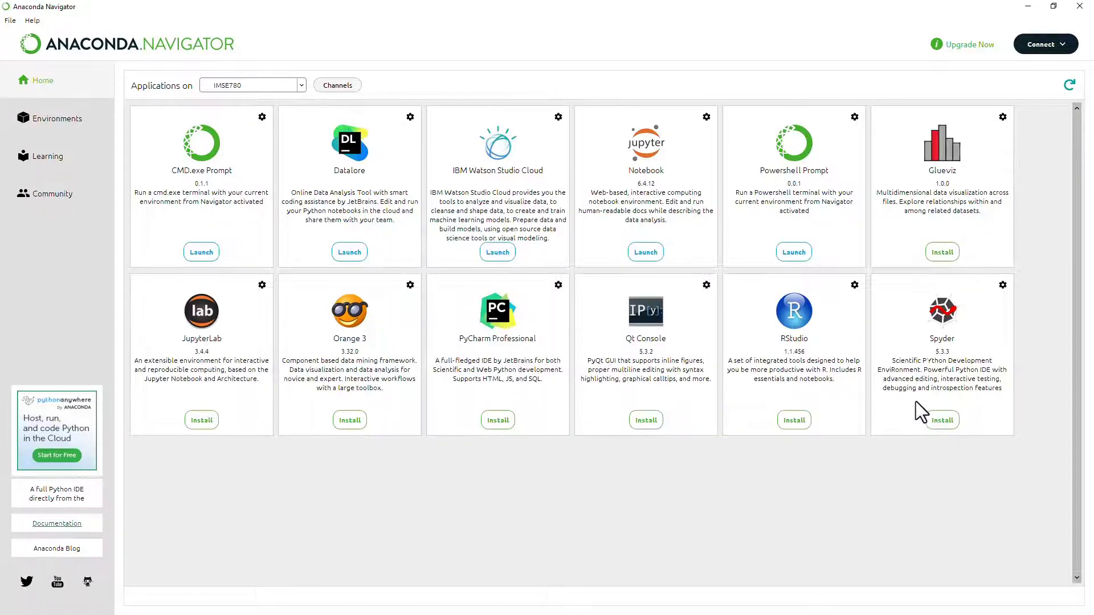
click(943, 420)
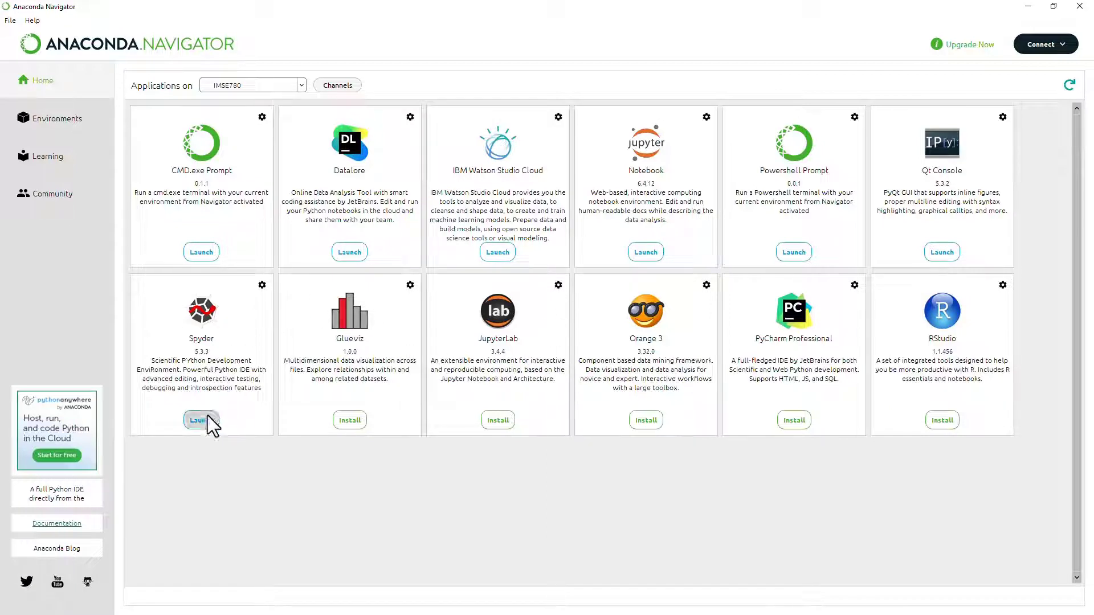
Launch Jupyter Notebook from the IMSE780 environment and bring its home page in the browser into view.
click(646, 251)
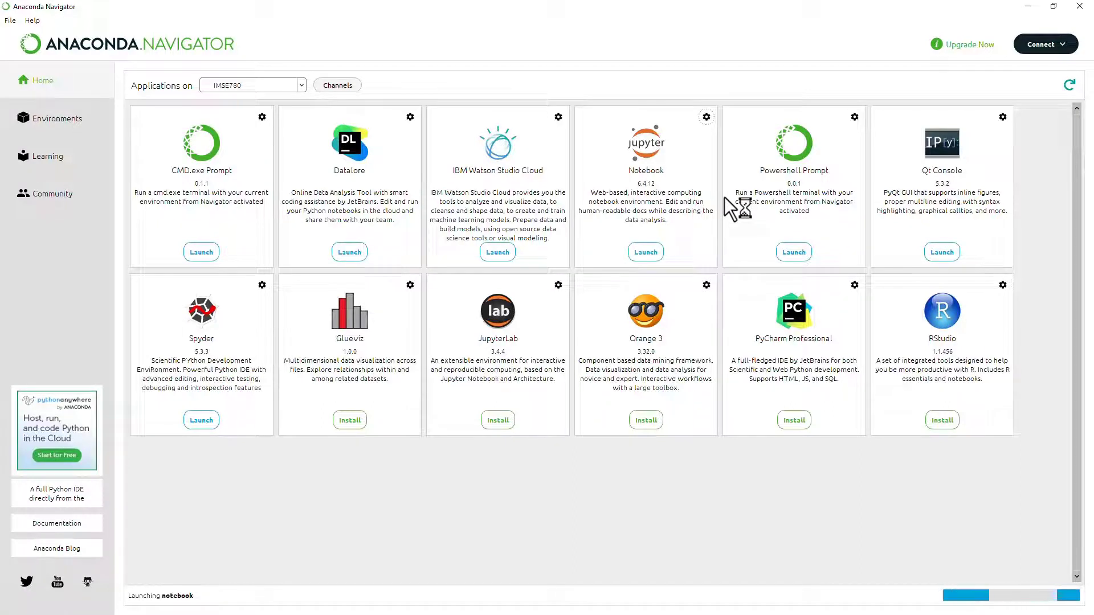
click(1026, 7)
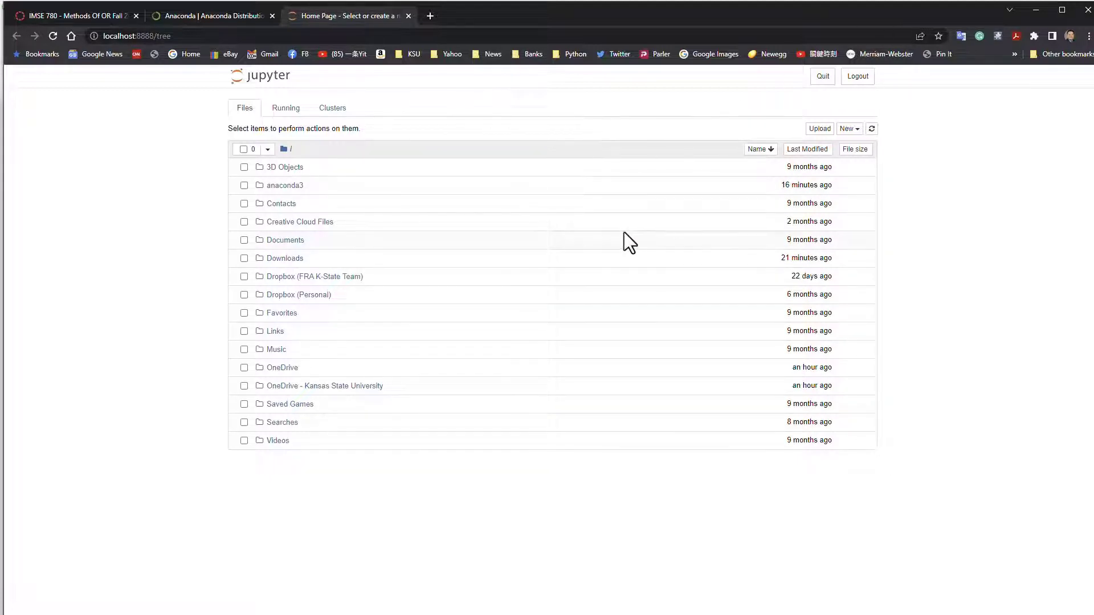
Open File Explorer, widen its folder tree, and browse to the personal home folder under C:\Users.
key(super)
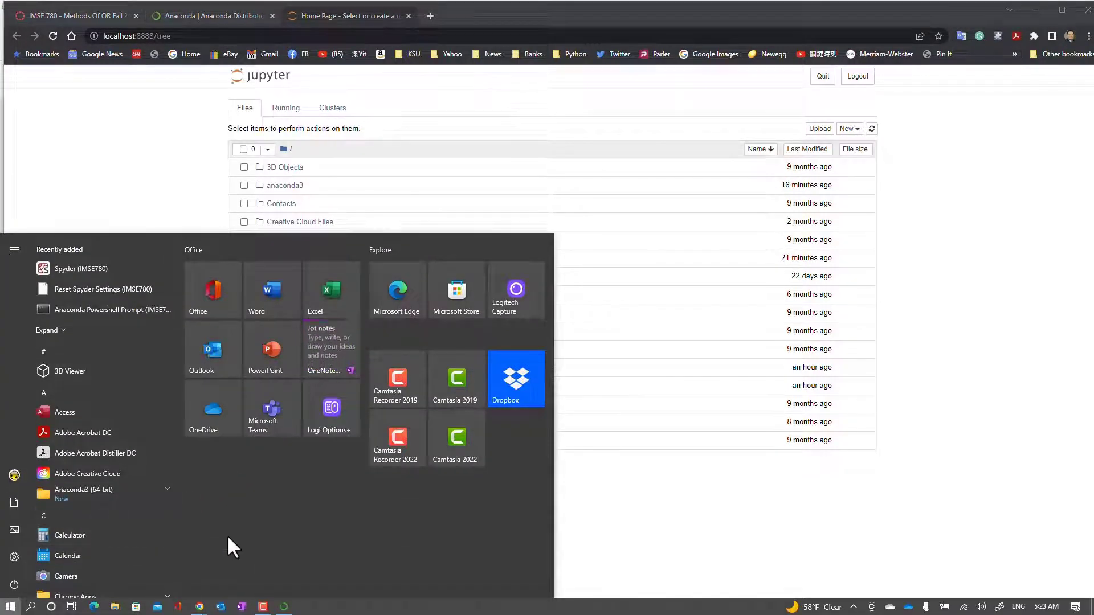
key(super+e)
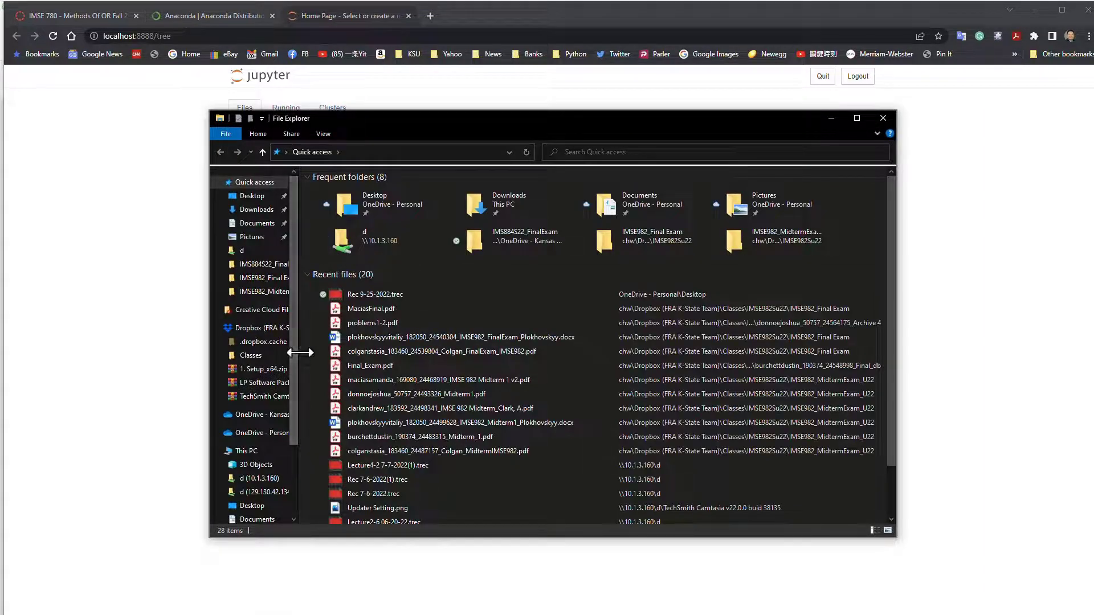
drag(290, 348, 401, 398)
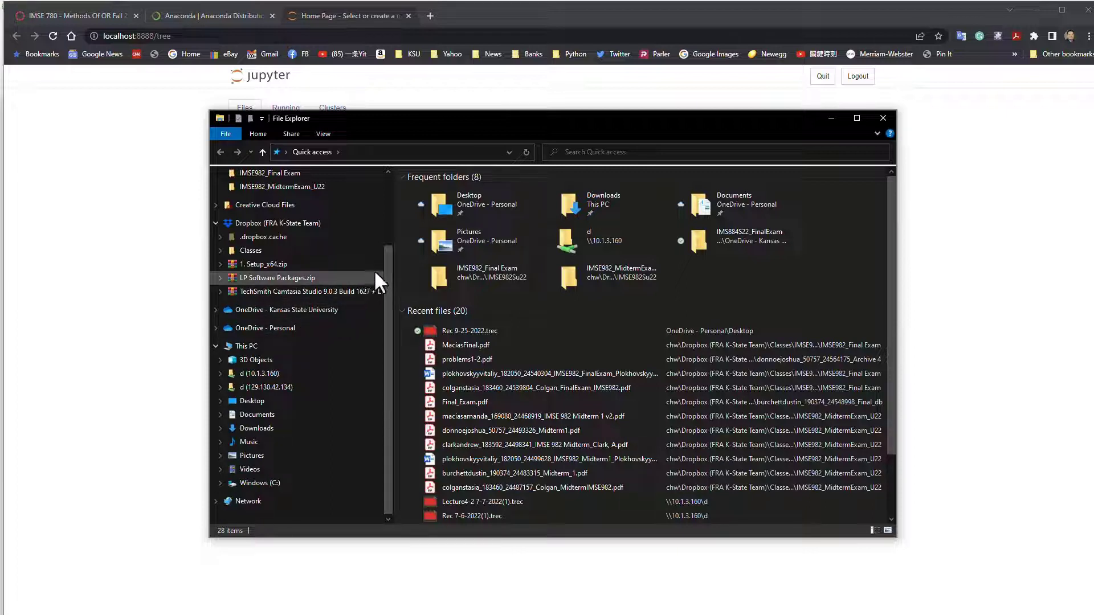
click(221, 483)
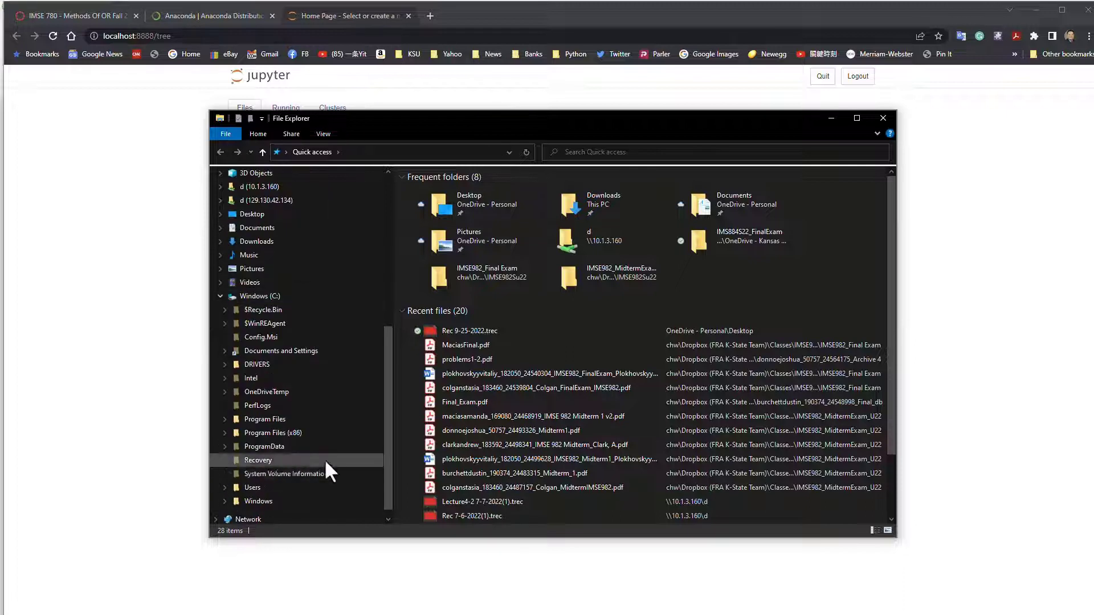
click(225, 487)
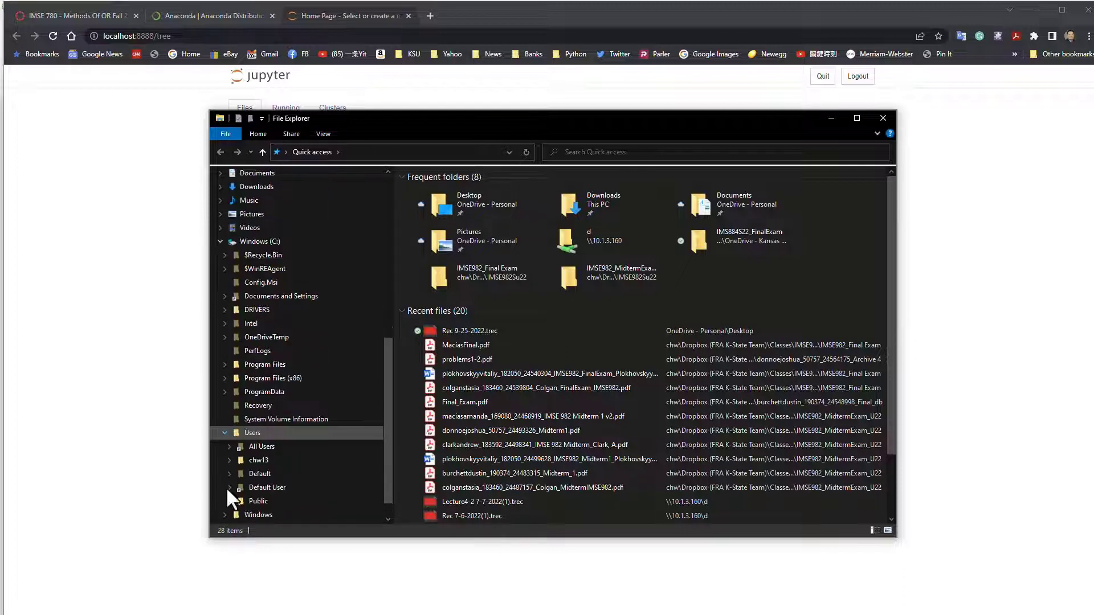
click(271, 459)
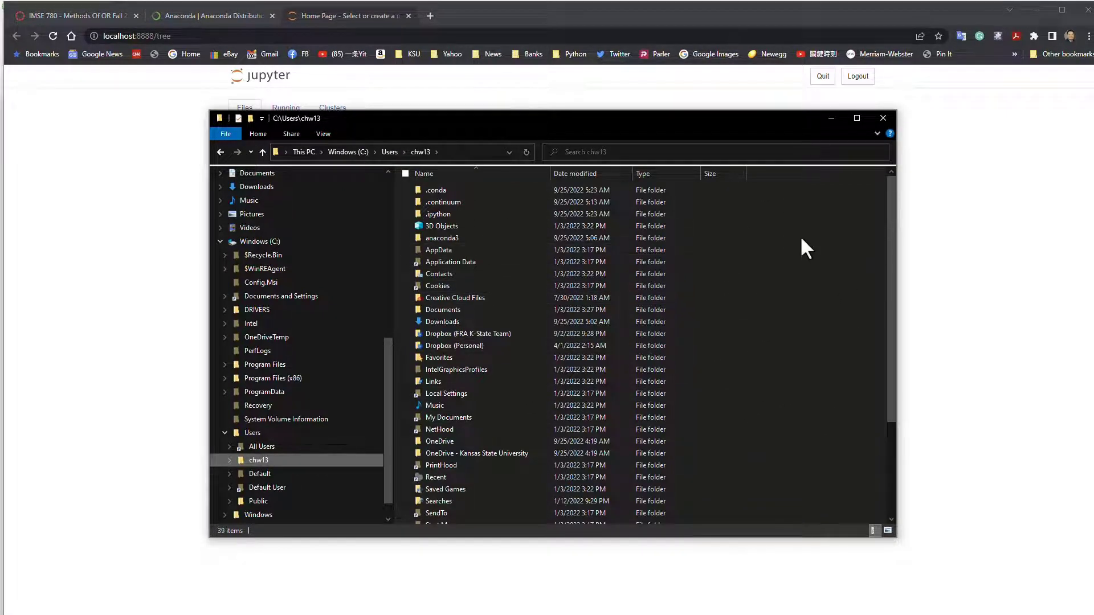
Switch between the Jupyter home page and the home folder in File Explorer to compare their folder lists.
click(397, 97)
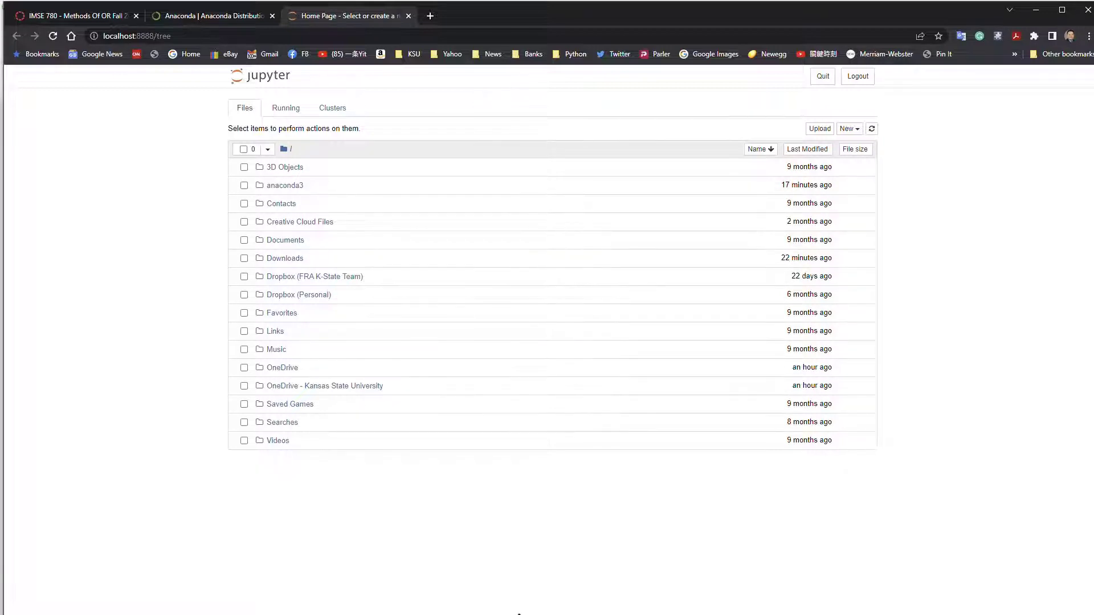
click(392, 590)
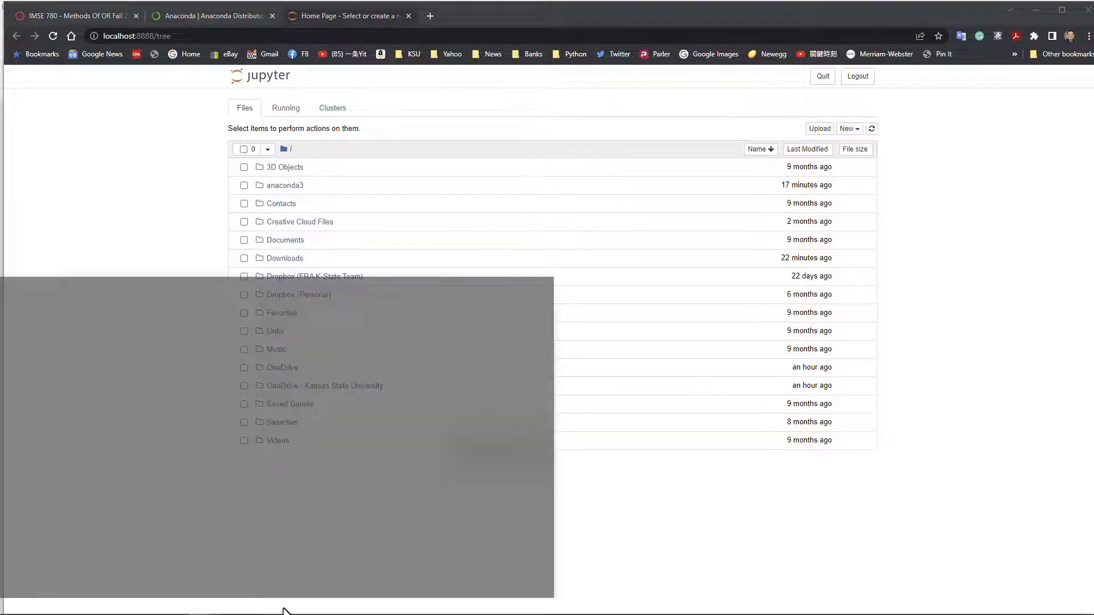
key(super)
click(115, 607)
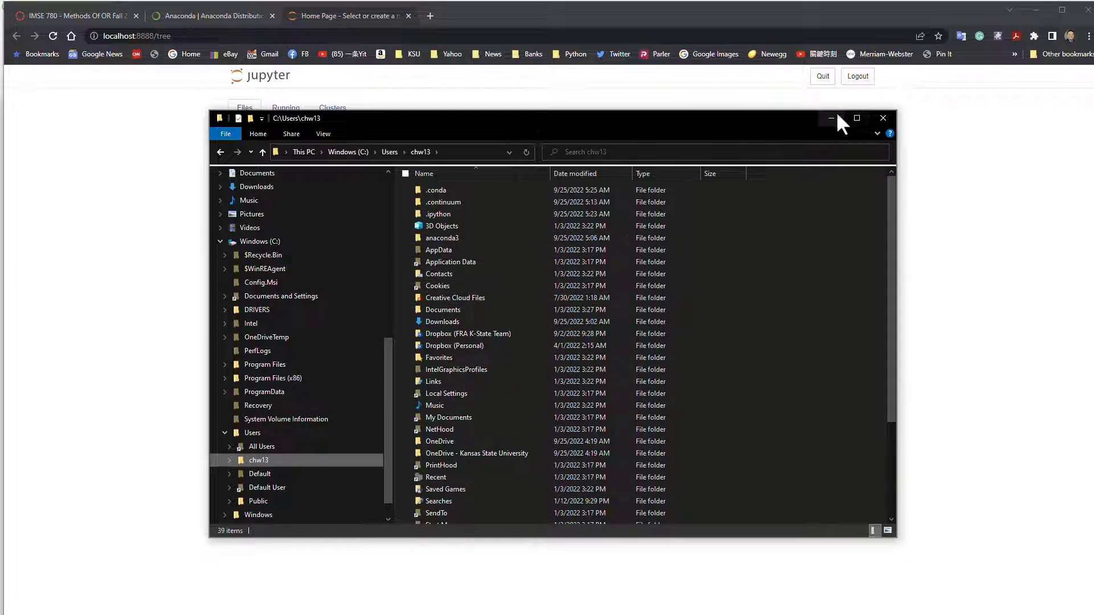
click(753, 88)
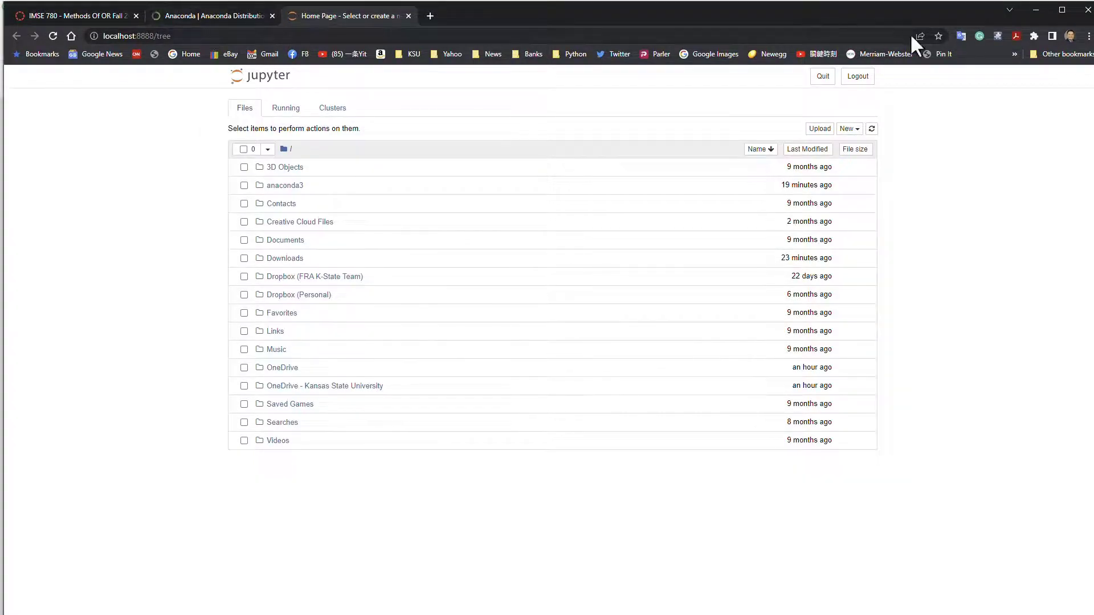
Return to Navigator and launch Spyder in the IMSE780 environment, dismiss its welcome tour, and minimize its window.
click(1036, 17)
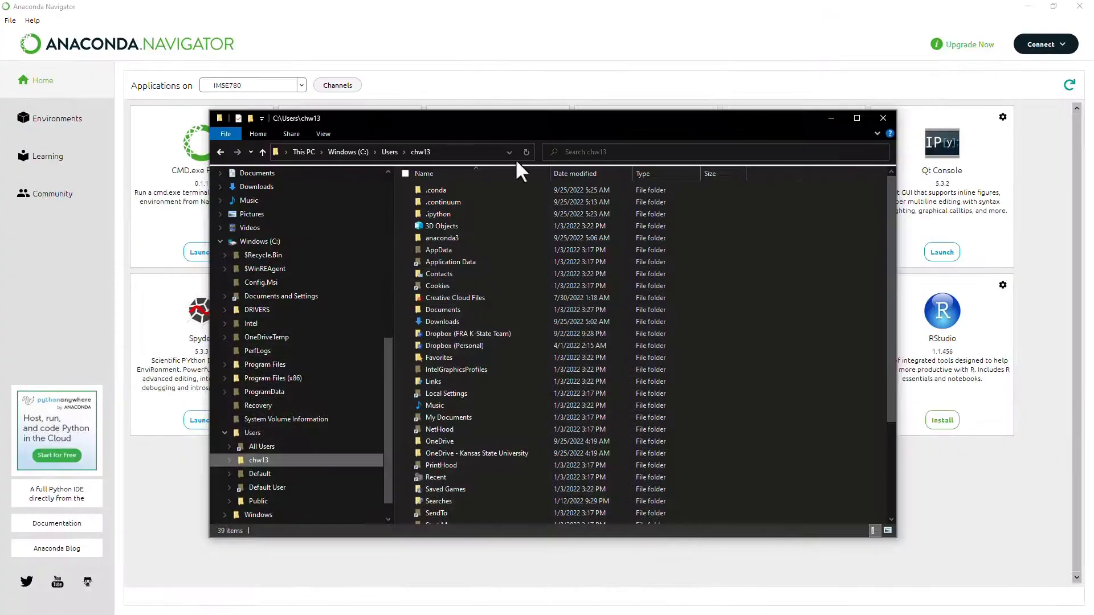
click(189, 413)
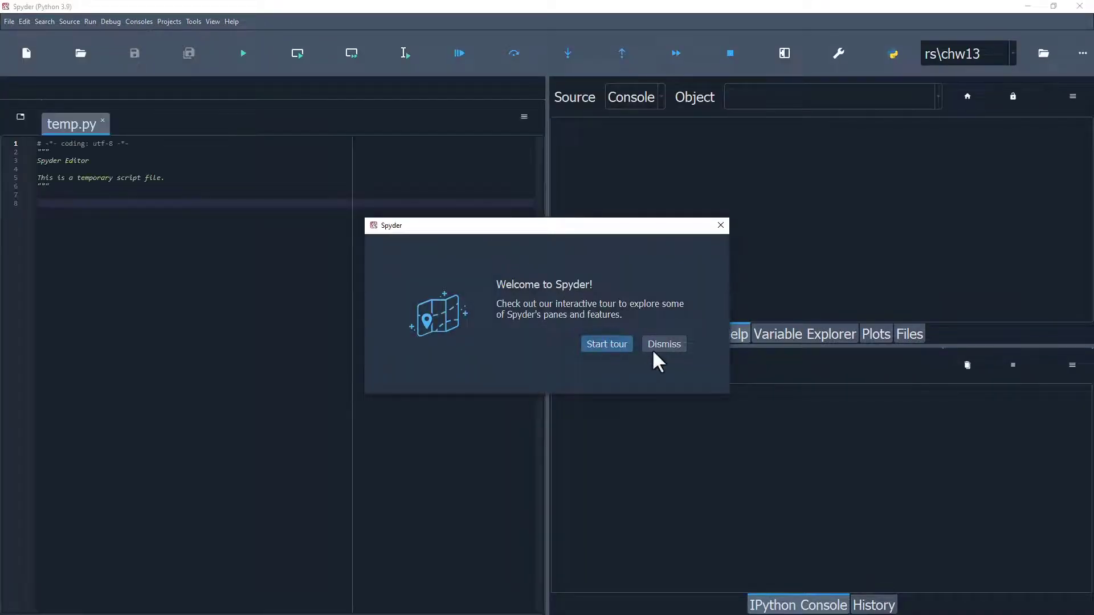
click(655, 346)
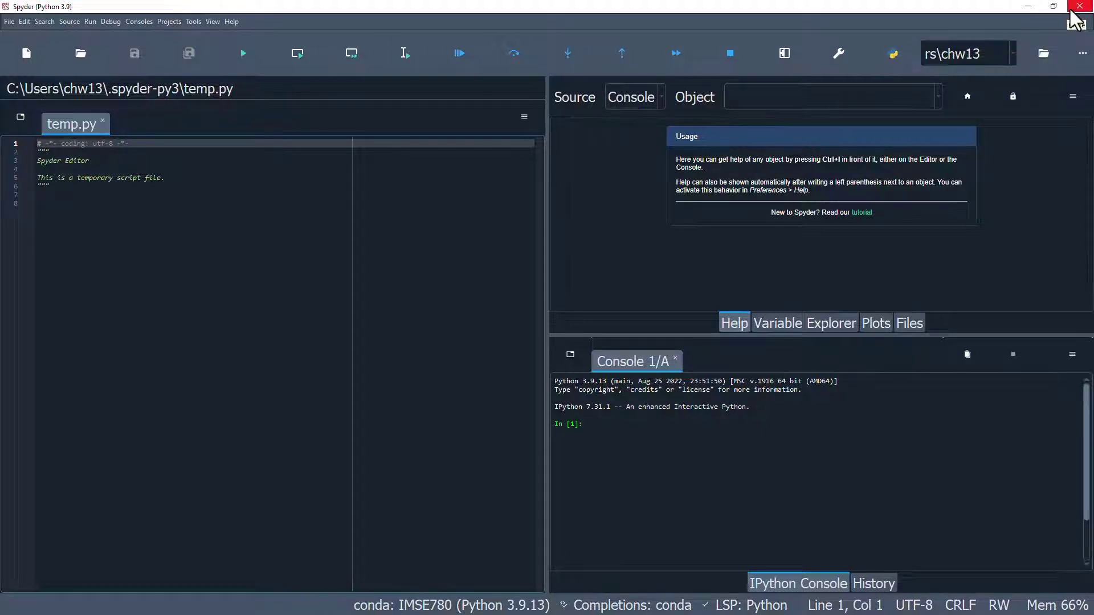
click(1027, 7)
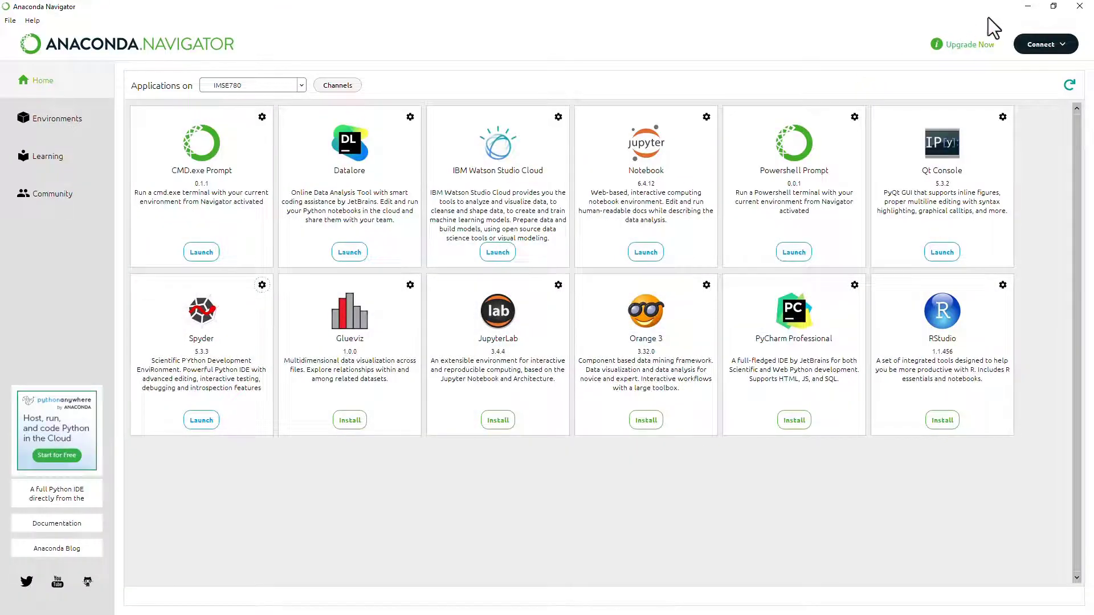
Minimize Navigator and open Linear_Programming.ipynb from docplex-examples-master/examples/mp/jupyter/tutorials in the Jupyter file browser.
click(1025, 8)
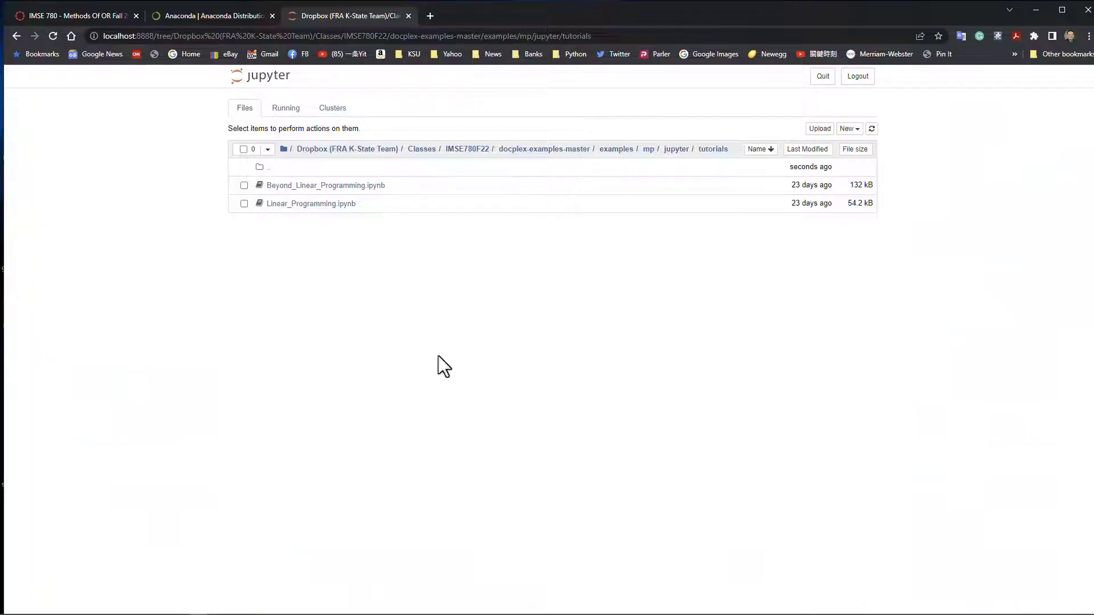
click(298, 204)
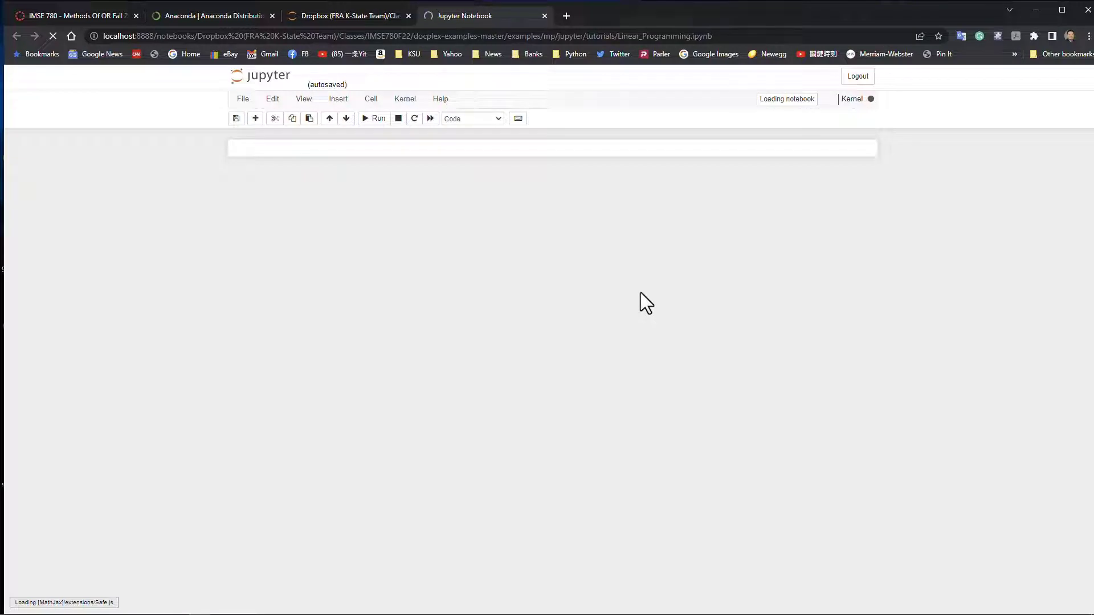
Read through the Linear_Programming notebook, from the introduction to the telephone production example and its descriptive model.
scroll(640, 292, down, 1)
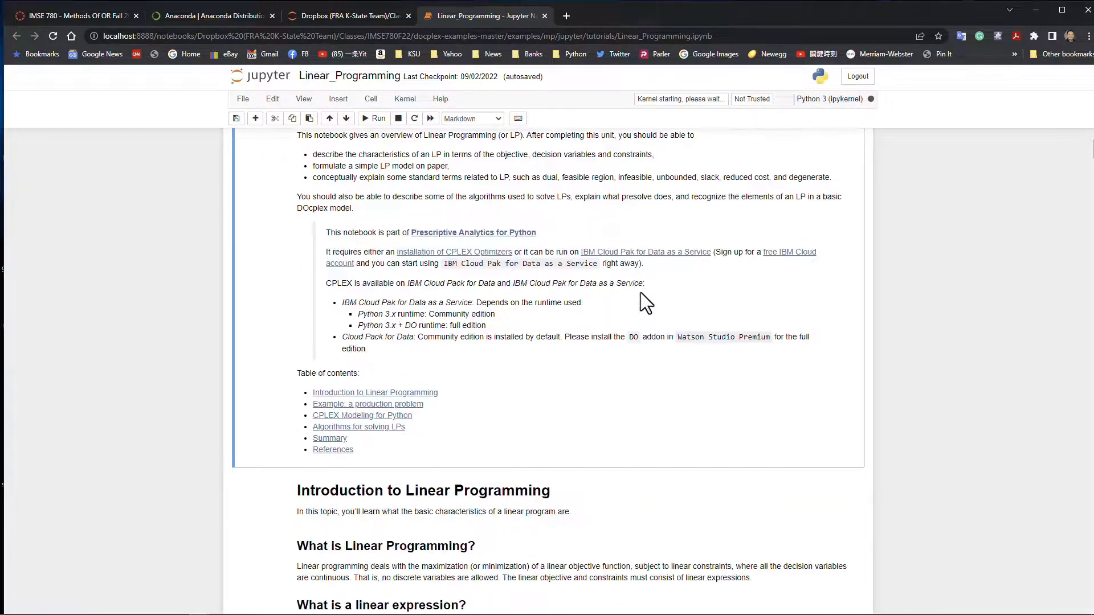
scroll(641, 293, up, 1)
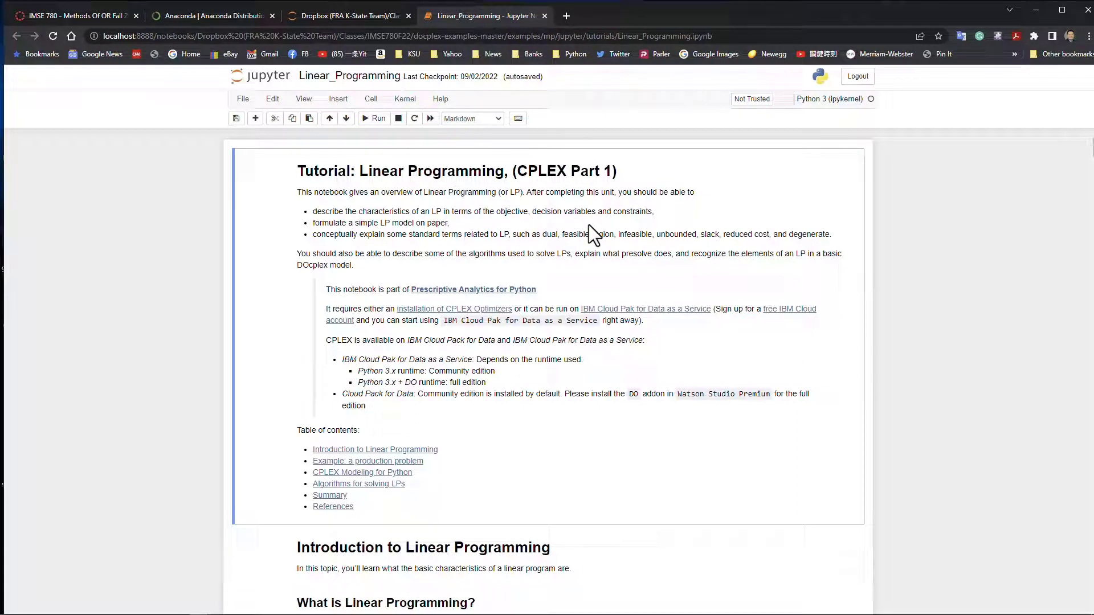
scroll(589, 226, down, 2)
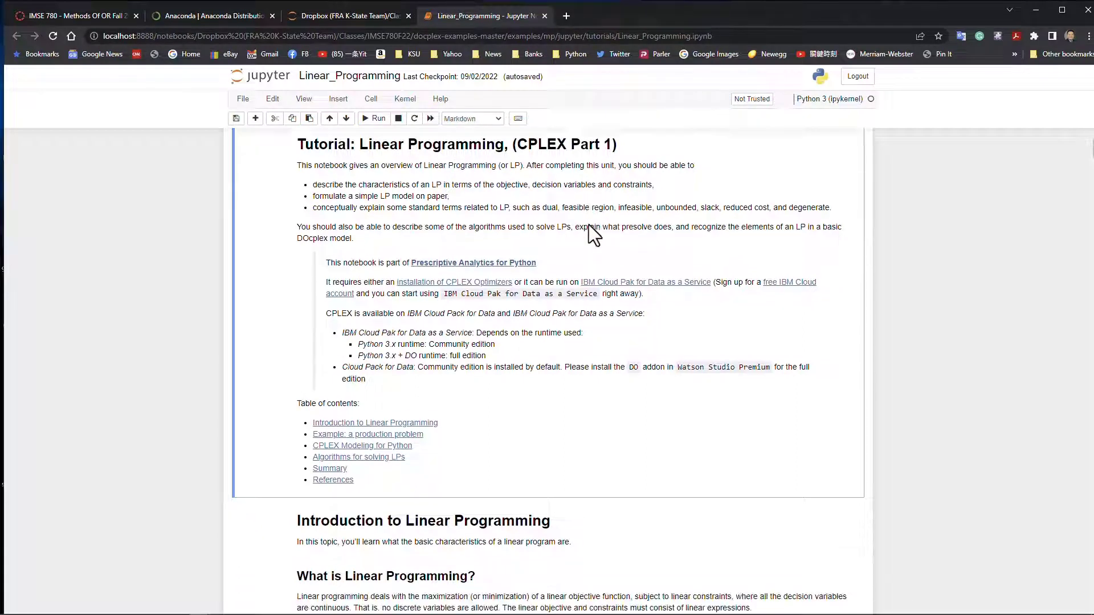
scroll(589, 225, down, 9)
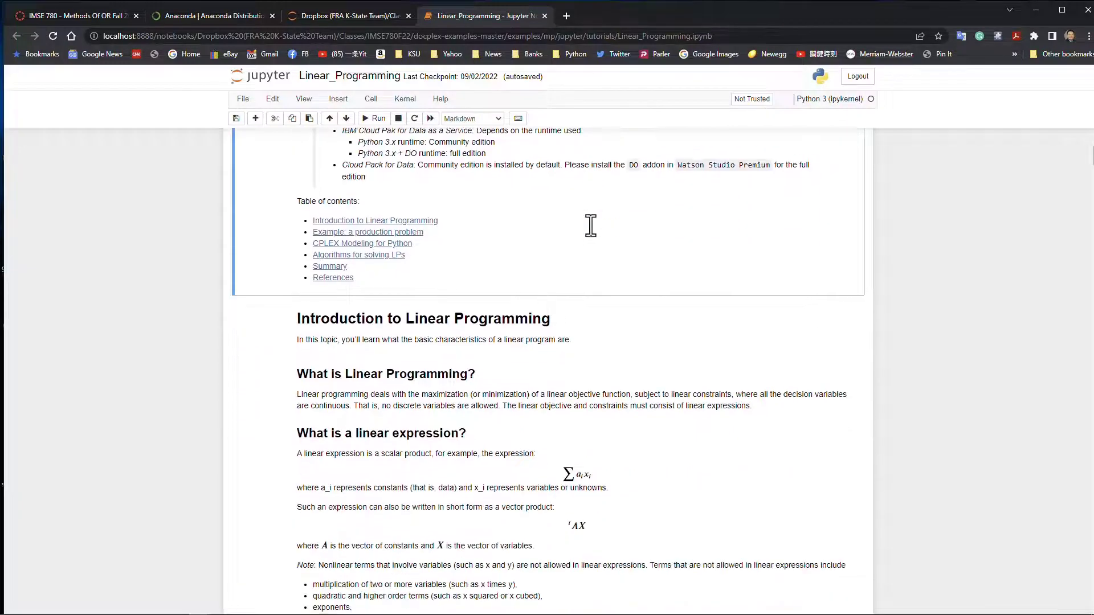
scroll(591, 226, down, 8)
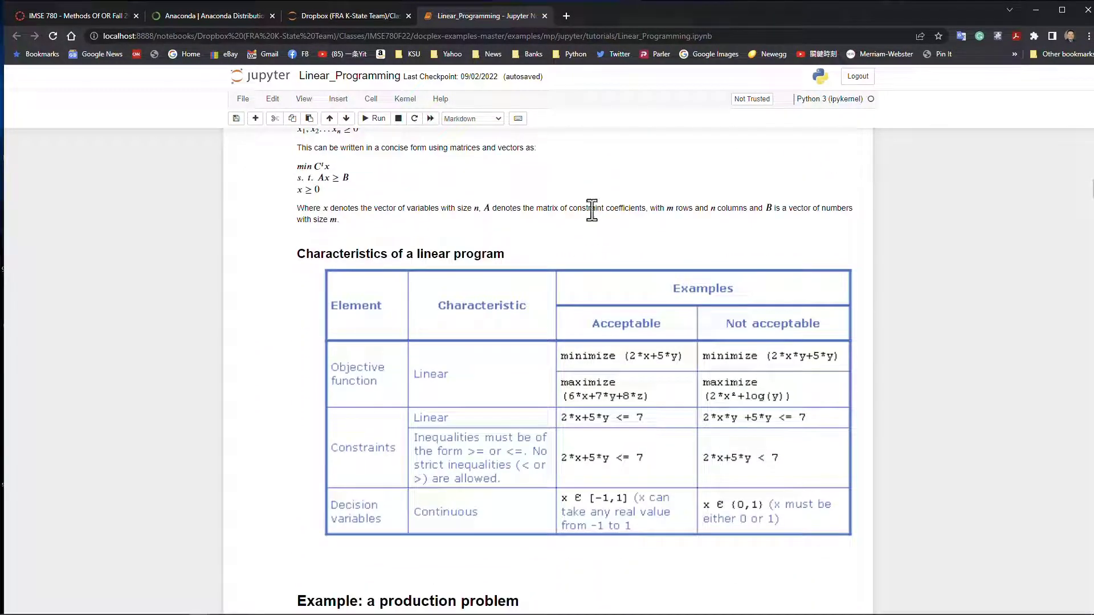
scroll(604, 189, down, 2)
scroll(603, 189, down, 6)
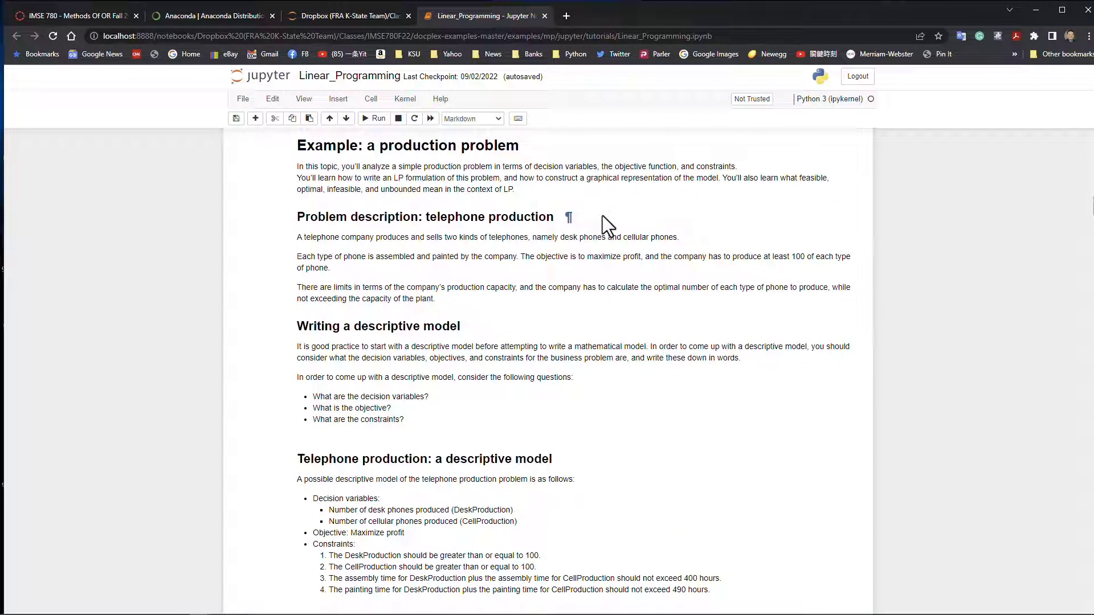
scroll(602, 215, down, 2)
scroll(603, 215, up, 4)
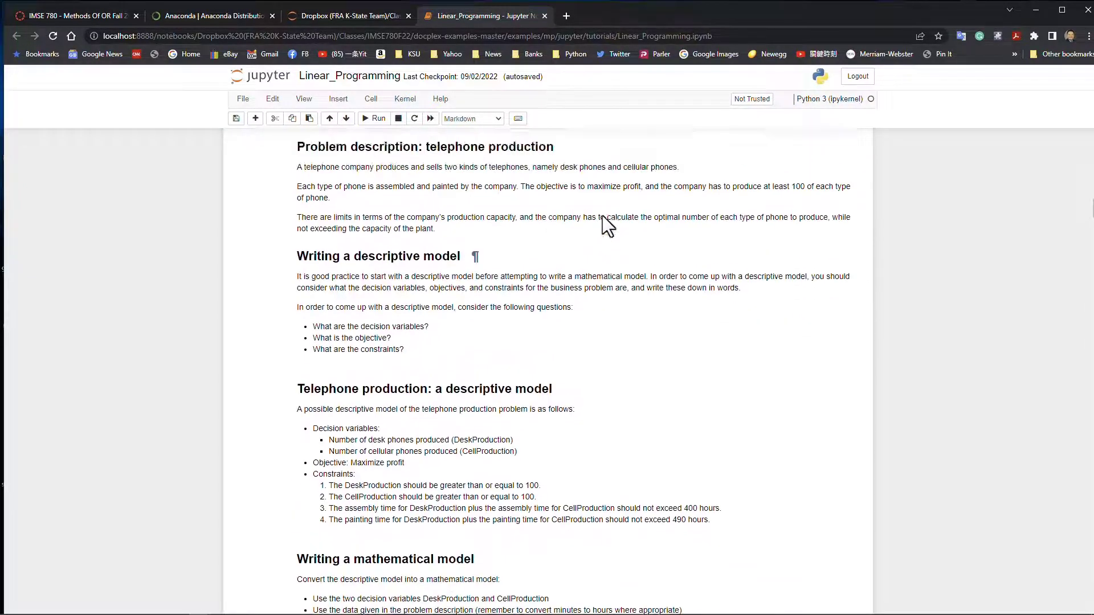
Review the Linear_Programming notebook from the symbolic LP representation through the DOcplex library setup, decision variables and constraints cells.
scroll(603, 216, up, 8)
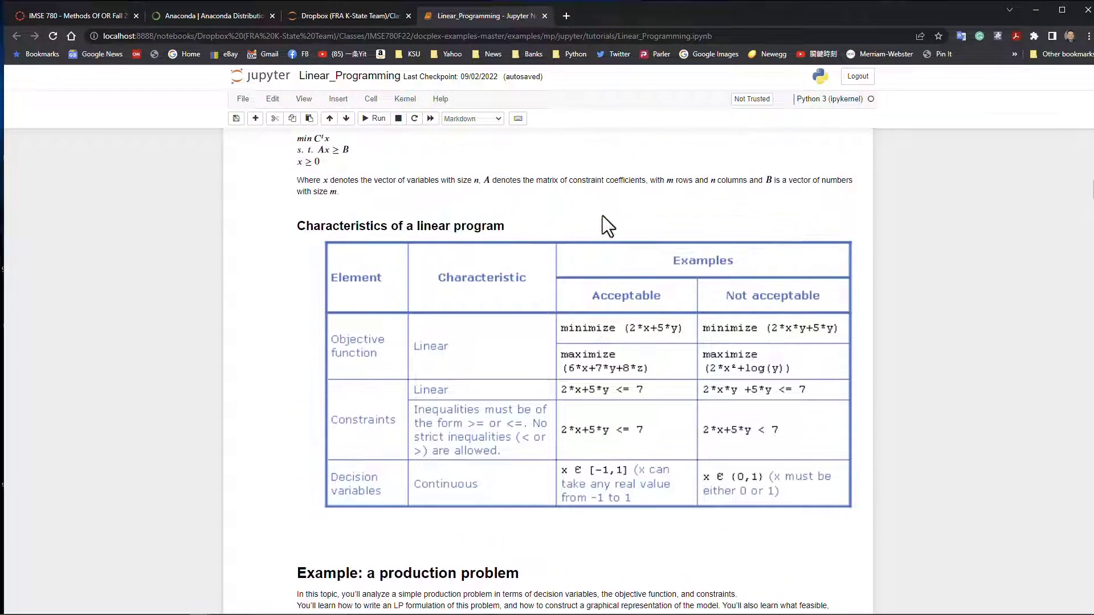
scroll(602, 215, down, 2)
scroll(602, 215, up, 4)
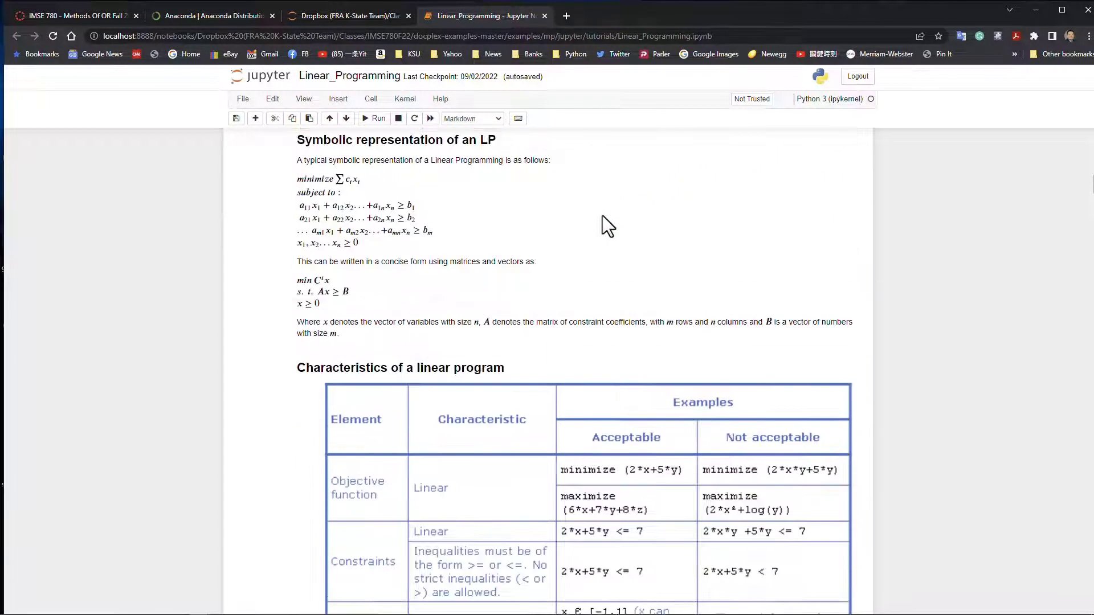
scroll(603, 216, down, 7)
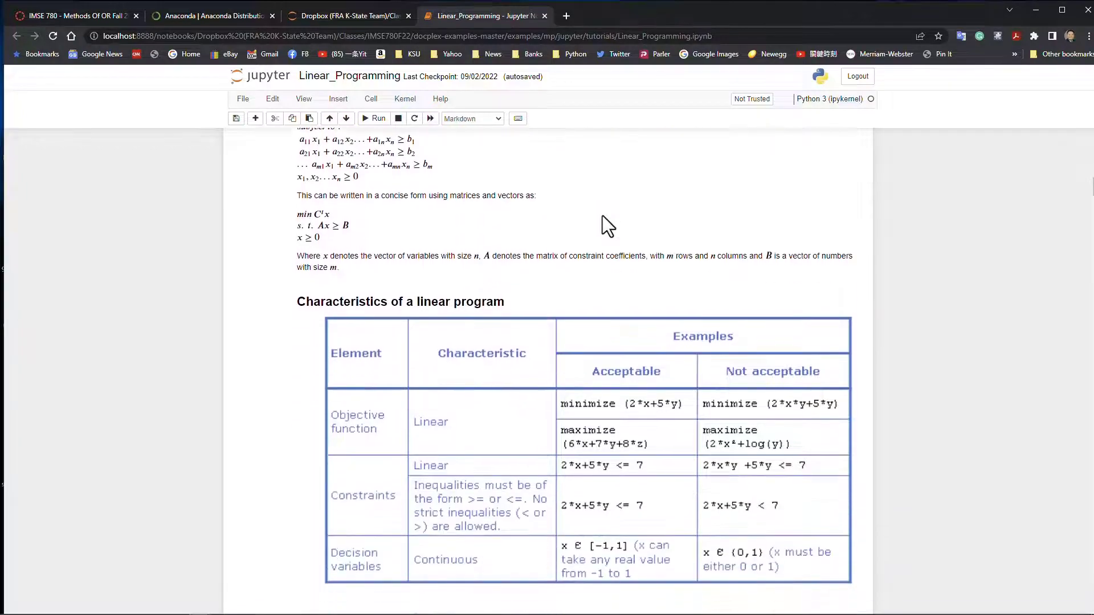
scroll(603, 232, down, 8)
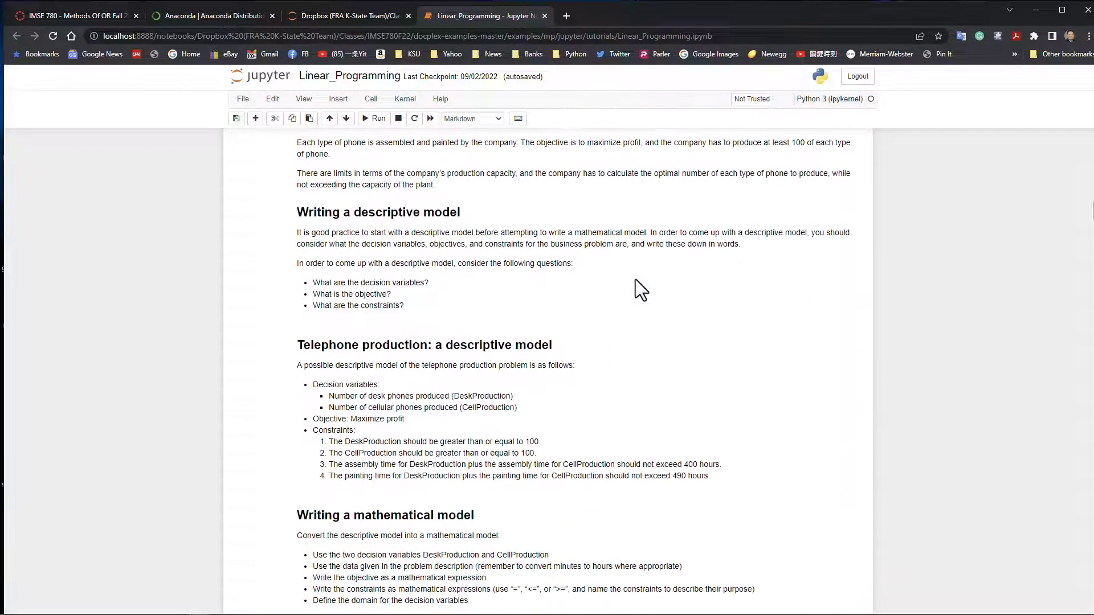
scroll(1007, 340, down, 8)
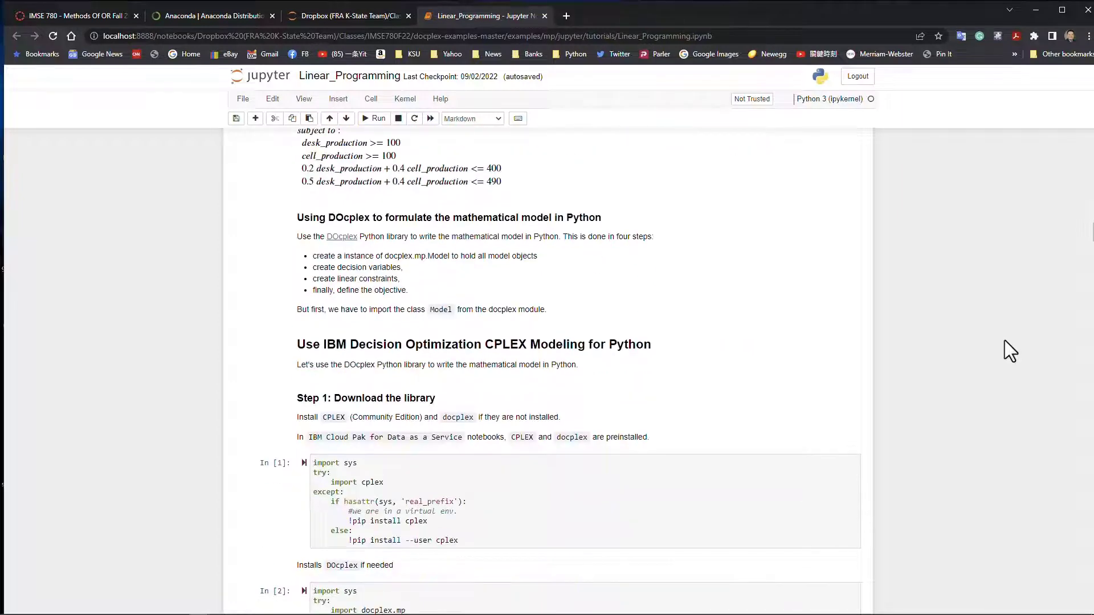
scroll(1004, 340, down, 5)
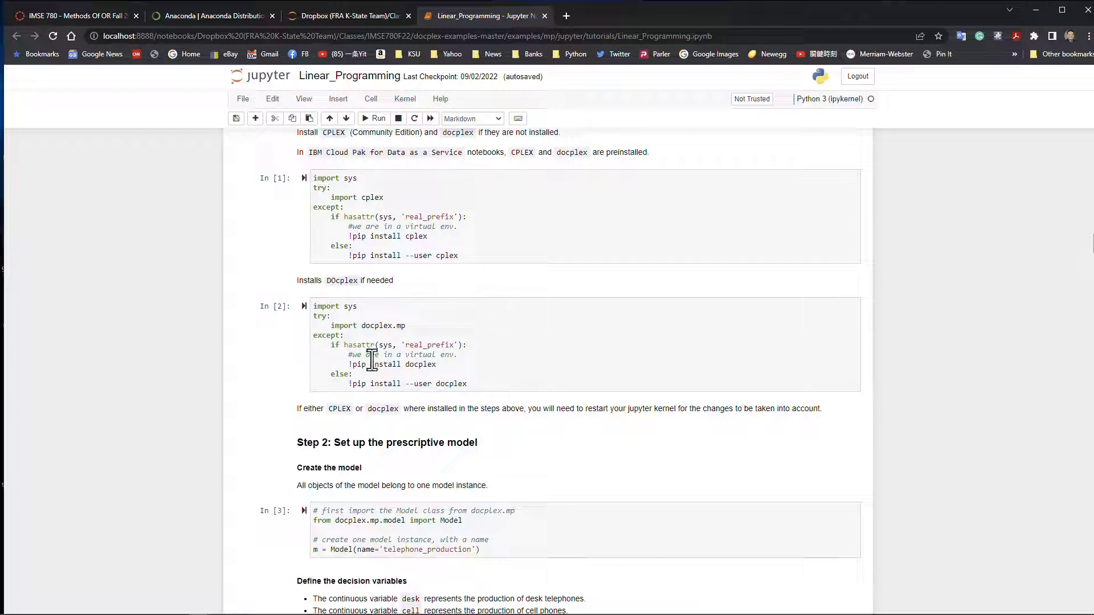
scroll(532, 377, down, 2)
scroll(533, 377, down, 2)
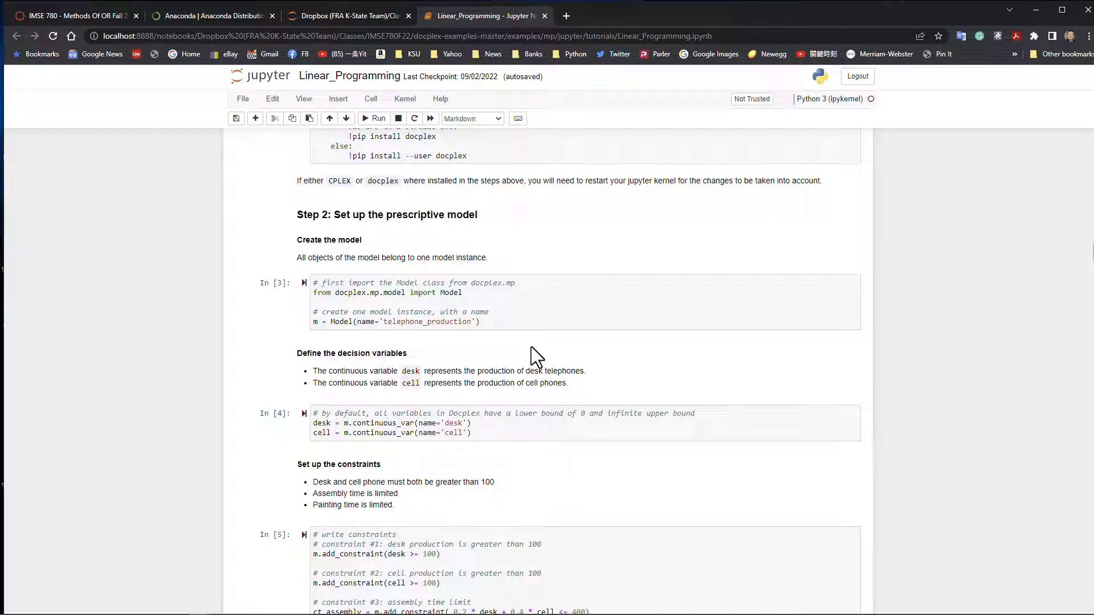
scroll(531, 347, down, 2)
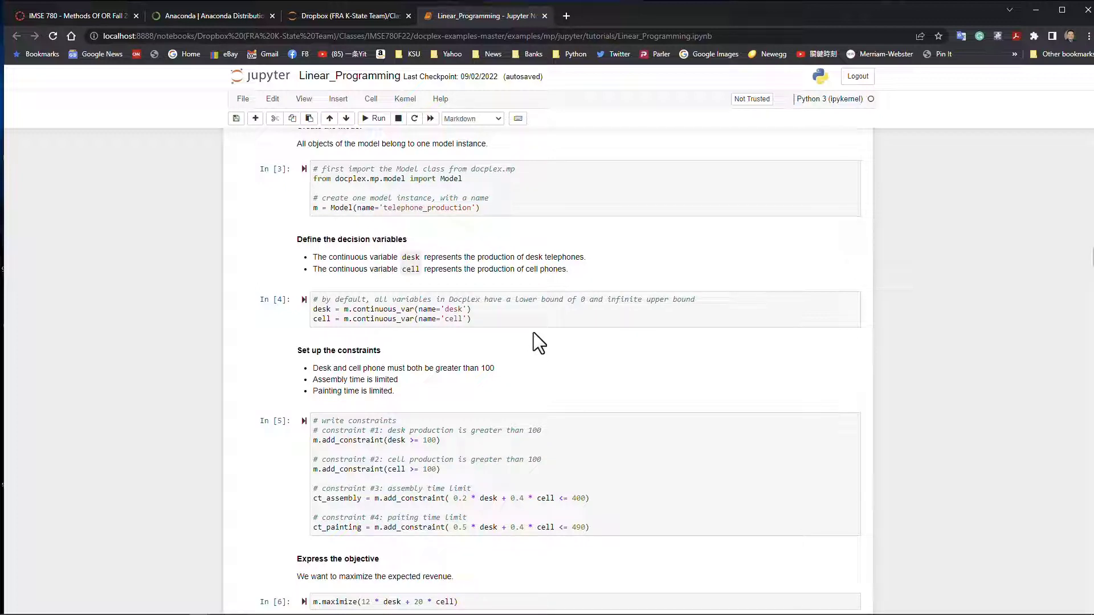
Open the Anaconda Prompt for the IMSE780 environment from the Anaconda3 (64-bit) program group.
mouse_move(2, 612)
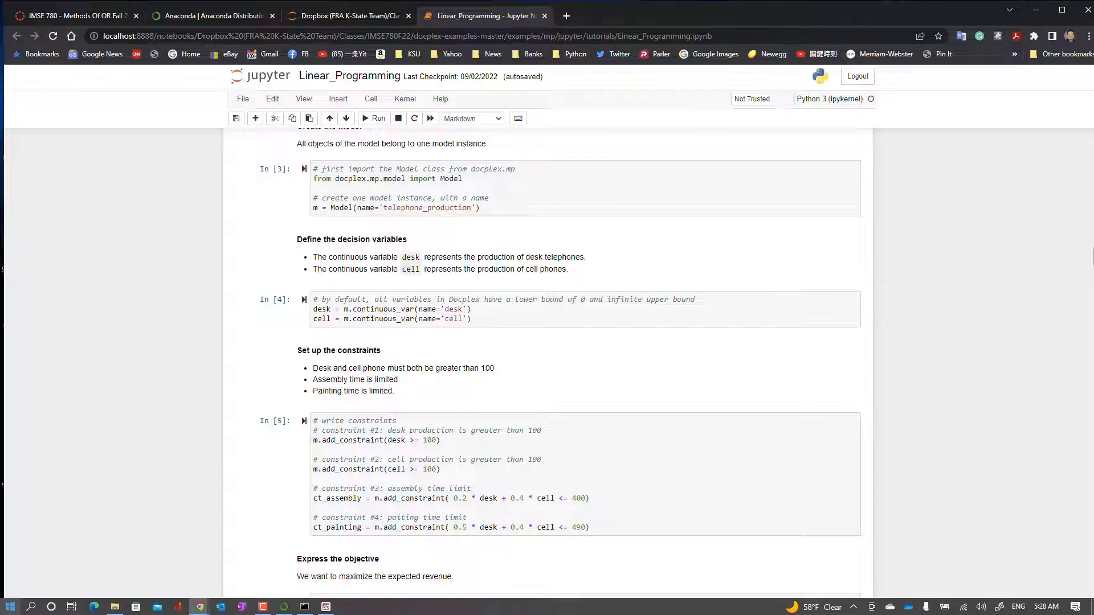
click(9, 609)
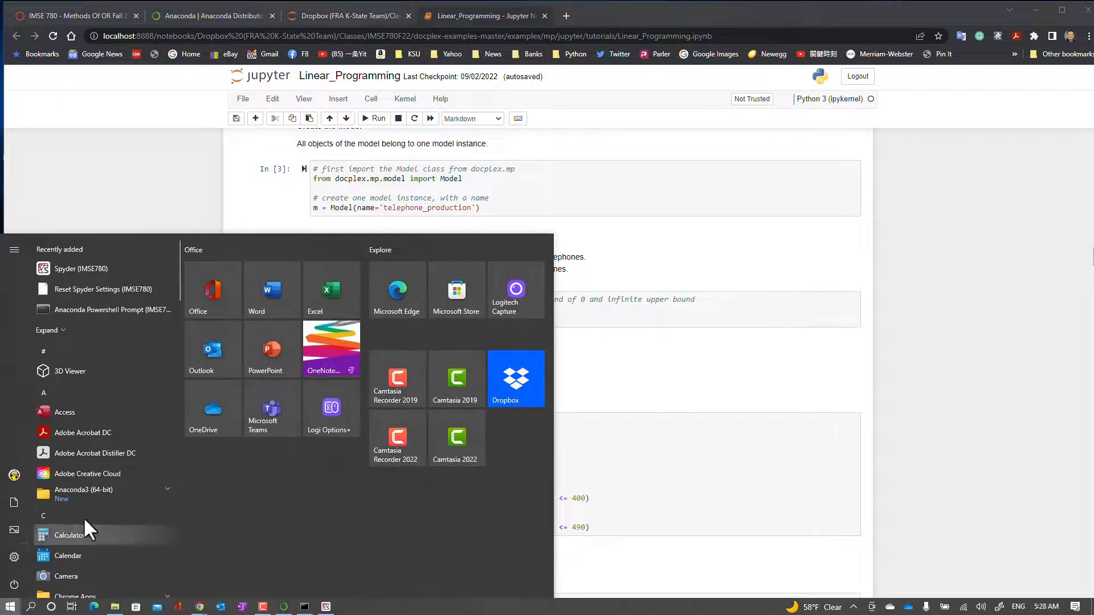
click(125, 491)
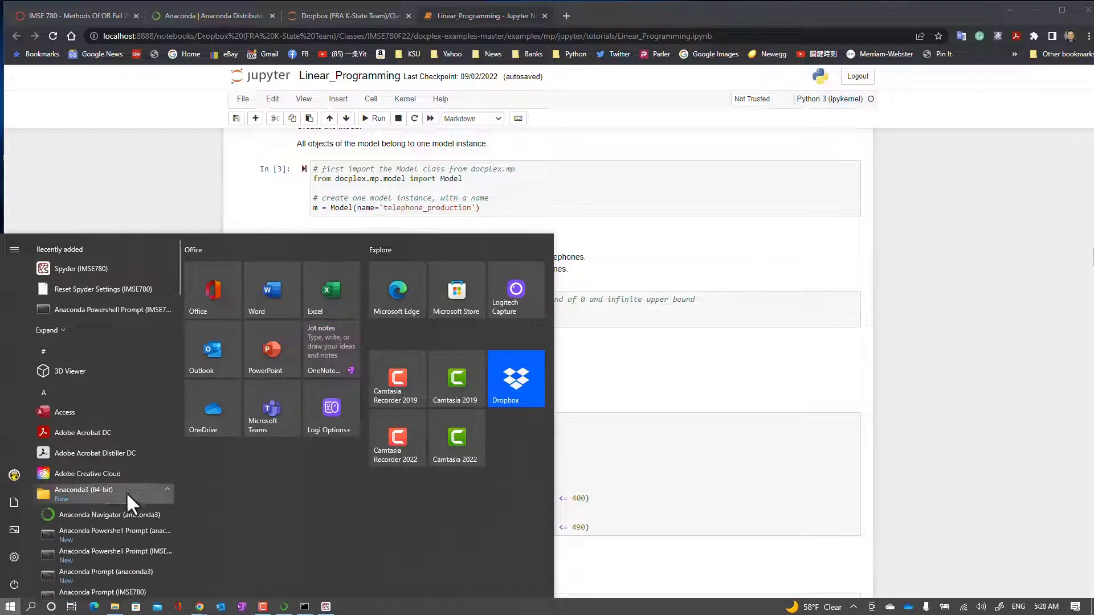
scroll(125, 491, down, 3)
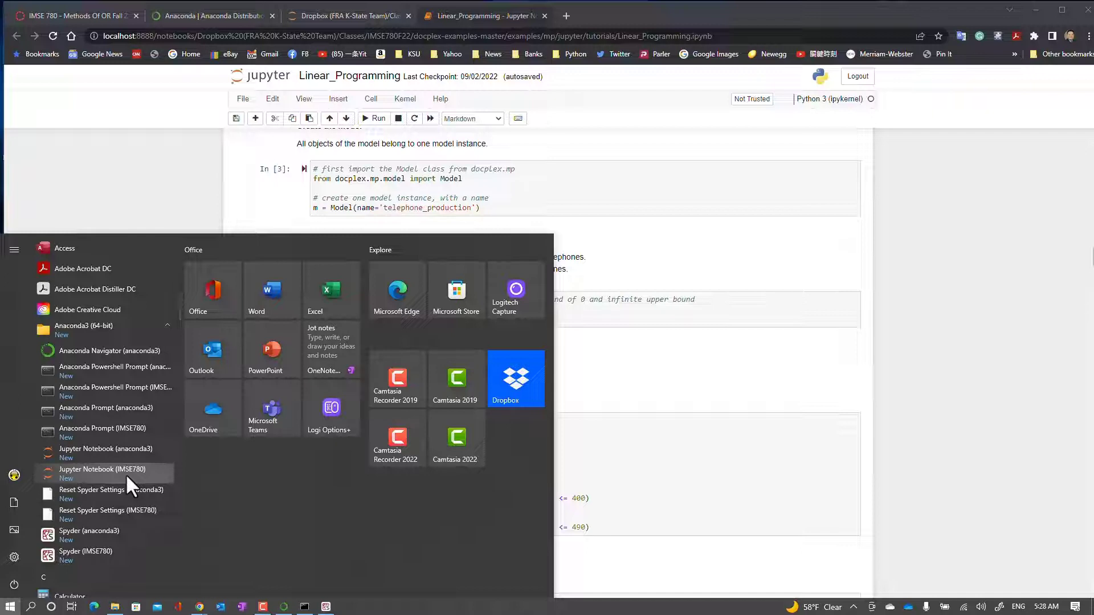
click(154, 432)
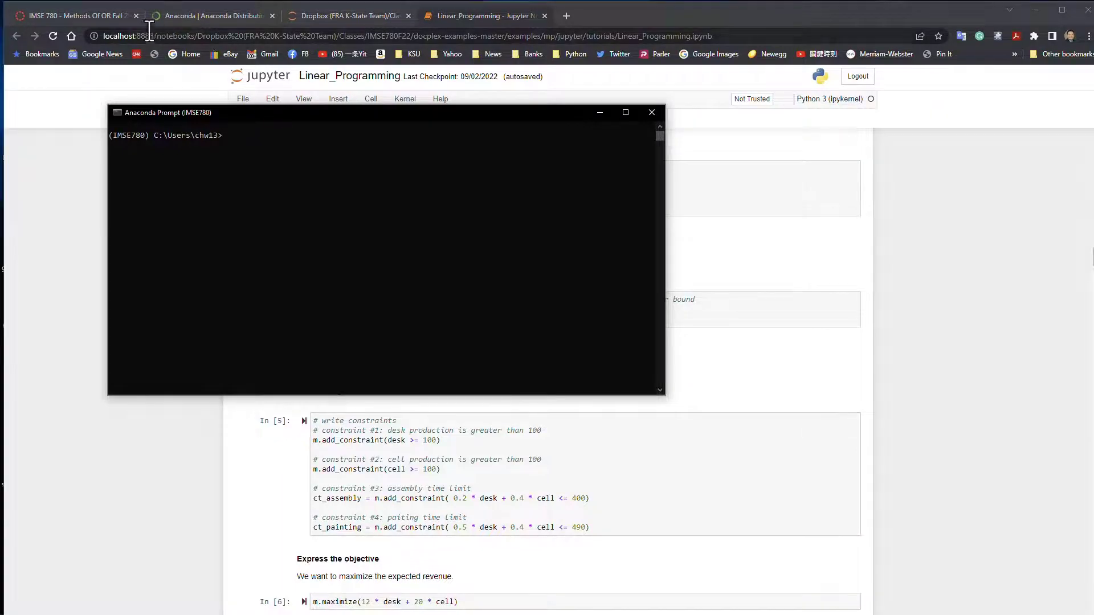
Open the IMSE 780 course's Modules page in Canvas and locate requirements.txt under Python Online Training (pre-requisites).
click(98, 16)
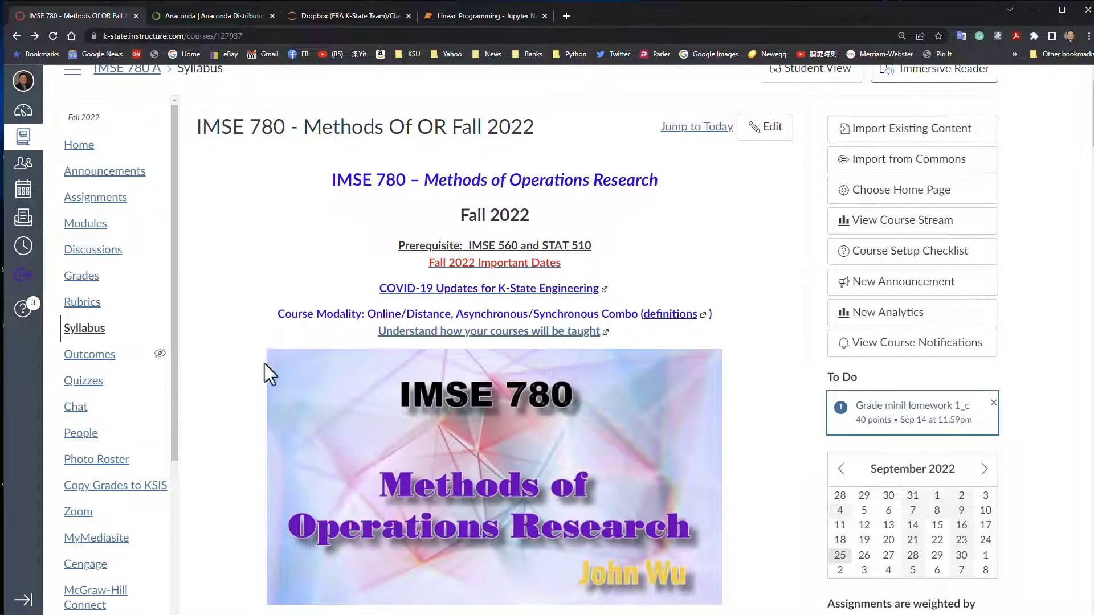
scroll(279, 356, down, 5)
scroll(284, 352, down, 2)
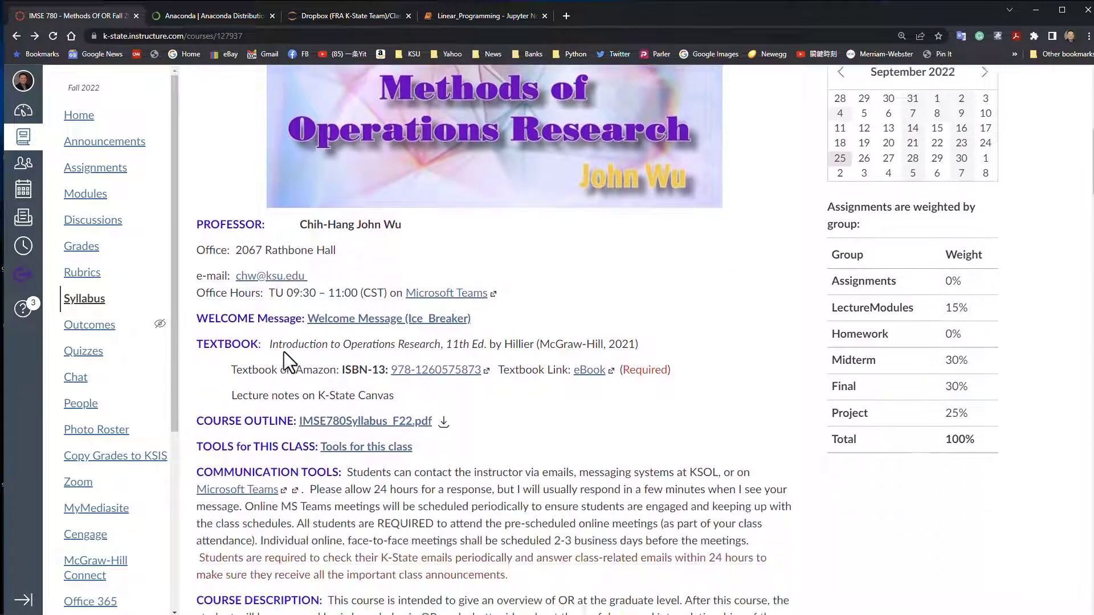
click(108, 195)
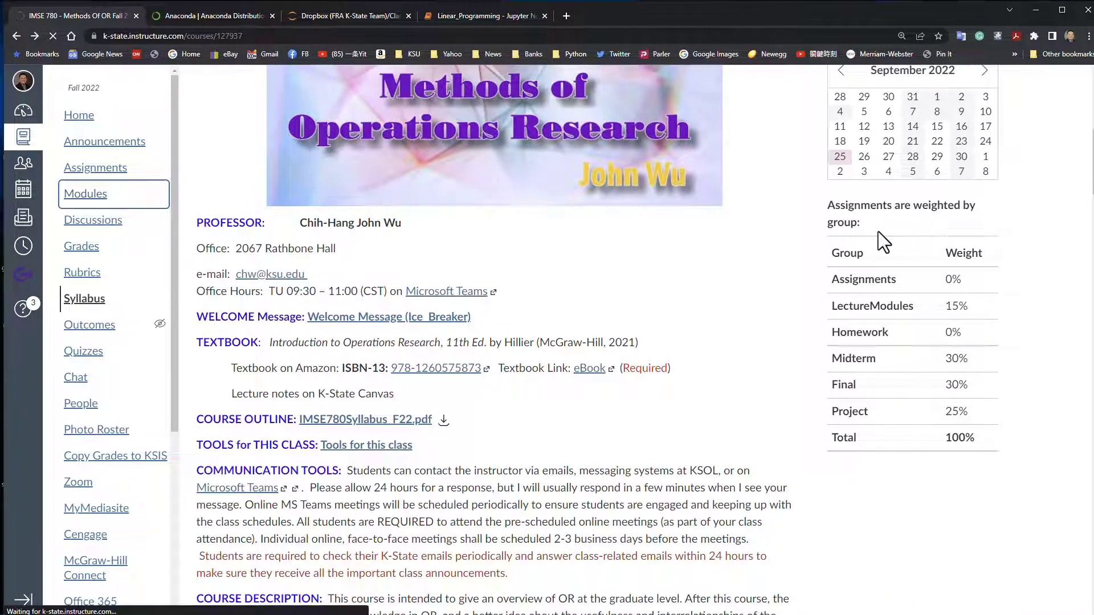
scroll(877, 231, down, 6)
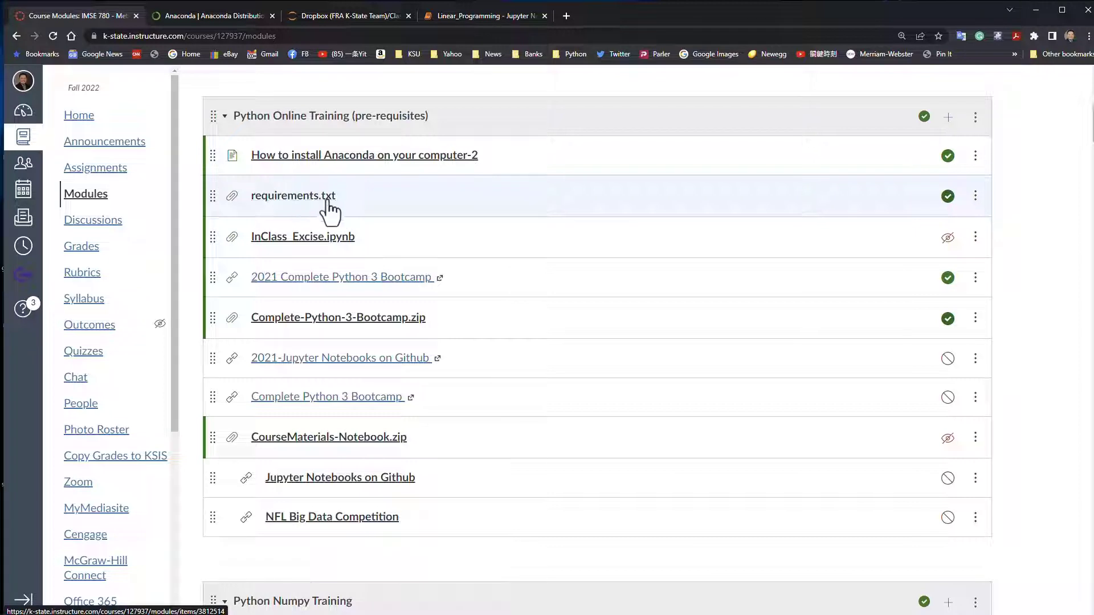
Minimize the browser, open requirements.txt from the desktop to examine its package list, and close it.
click(1009, 10)
click(1037, 11)
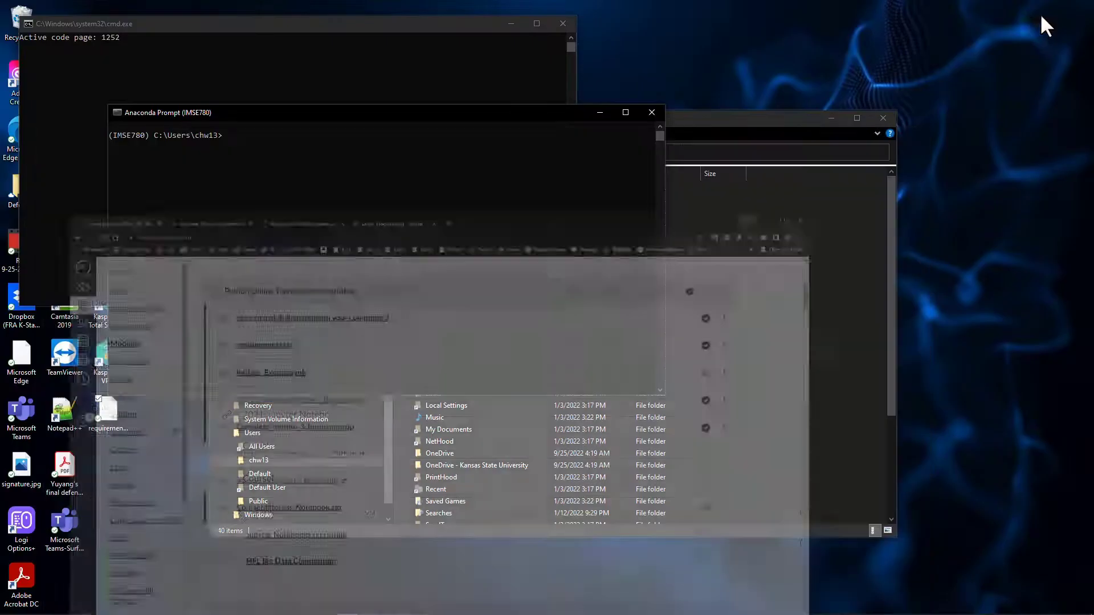
click(116, 416)
right_click(115, 412)
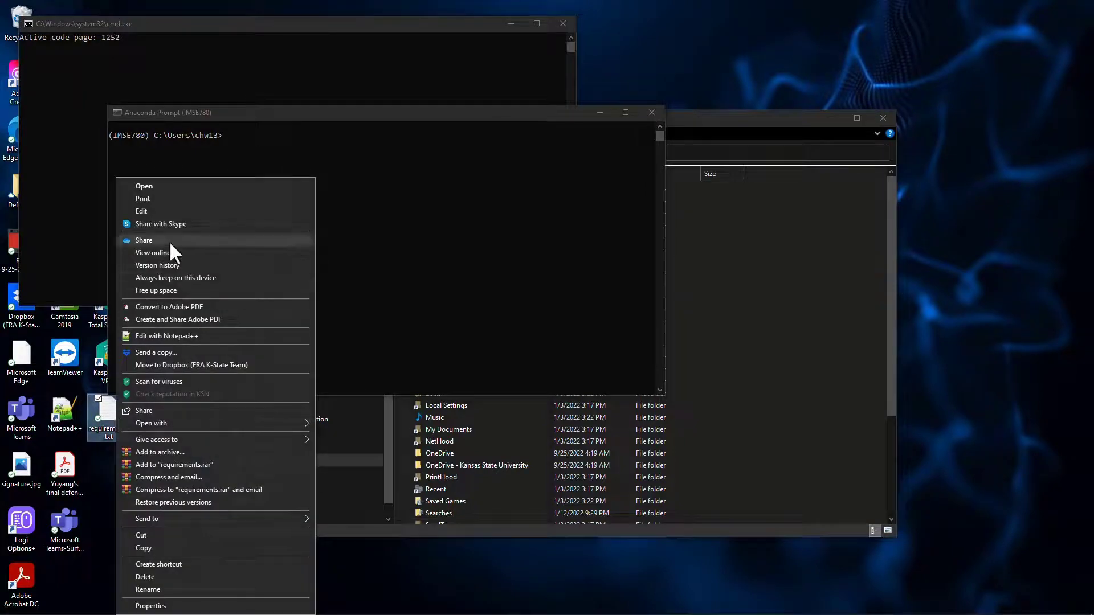
click(173, 187)
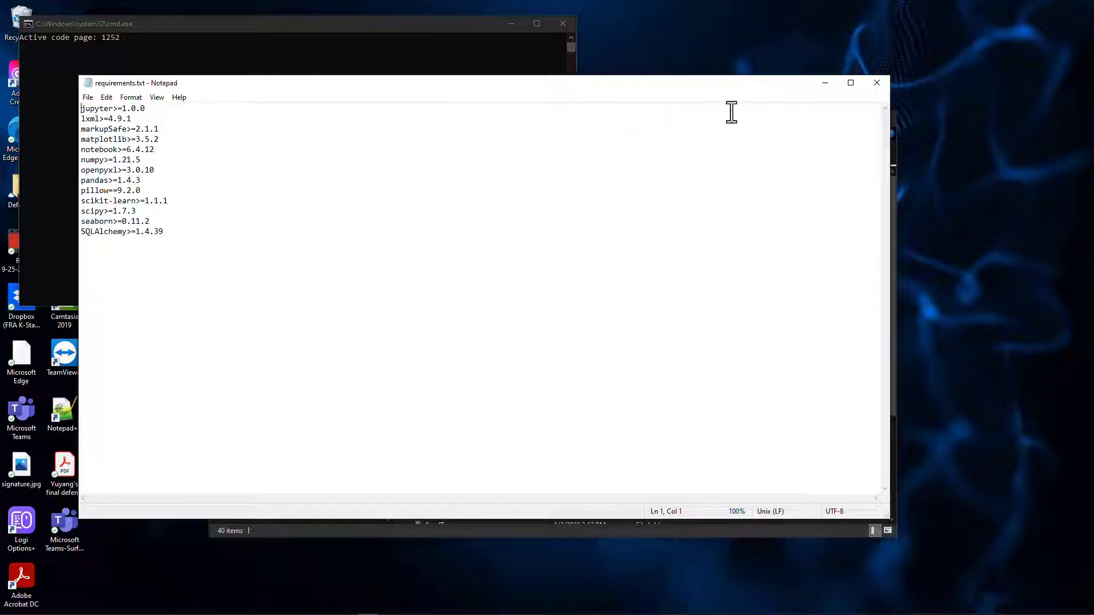
click(867, 87)
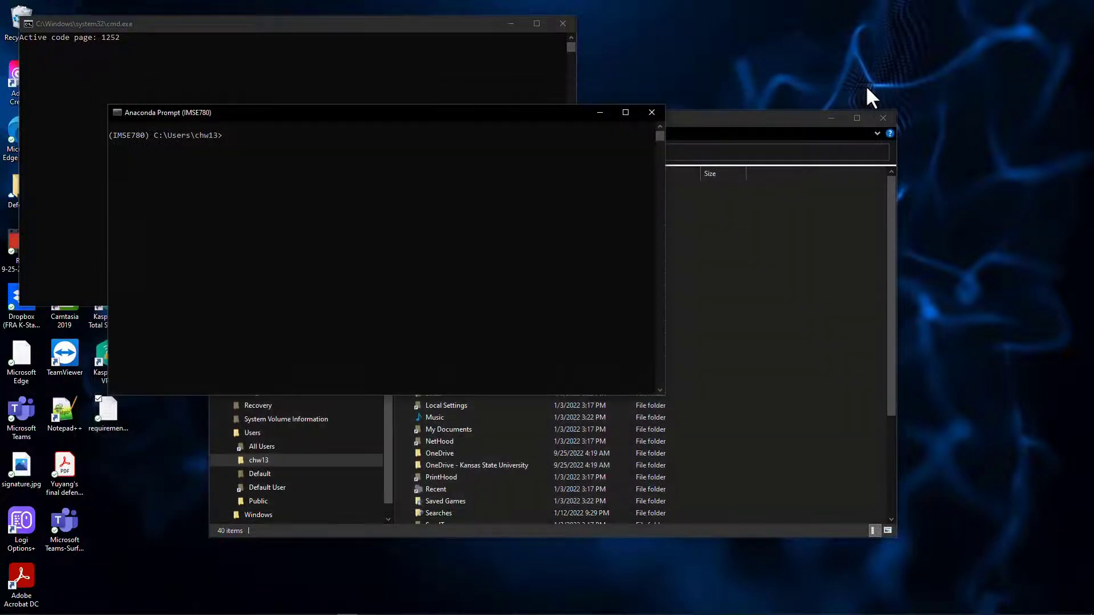
click(255, 254)
text(cd .\Desk)
key(BackSpace)
key(BackSpace)
key(BackSpace)
key(BackSpace)
key(BackSpace)
key(BackSpace)
key(BackSpace)
key(BackSpace)
key(BackSpace)
List the contents of the user's home folder in the Anaconda Prompt, then clear the screen.
text(dir)
key(Return)
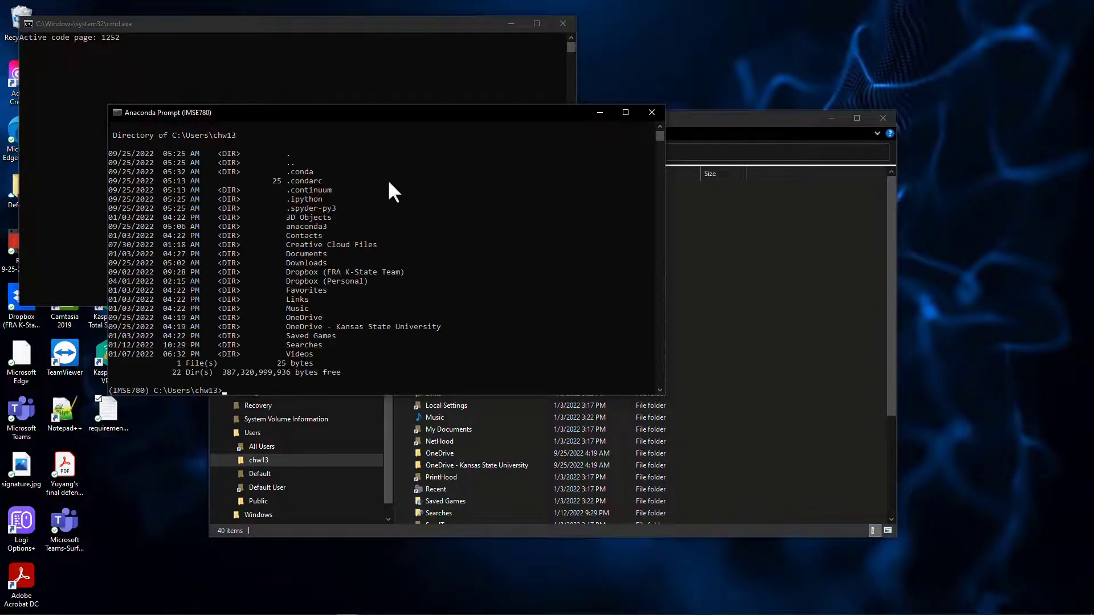
text(cd)
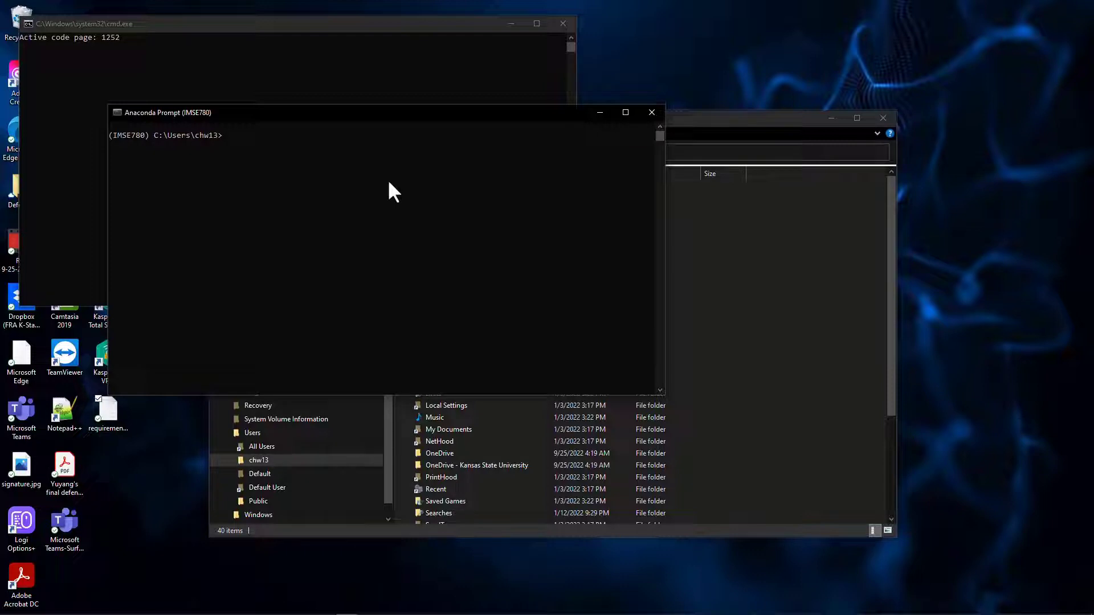
Change the prompt's directory to .\OneDrive\Desktop and list its files to check for requirements.txt.
text(cd .\OneDrive\Desktop)
key(Return)
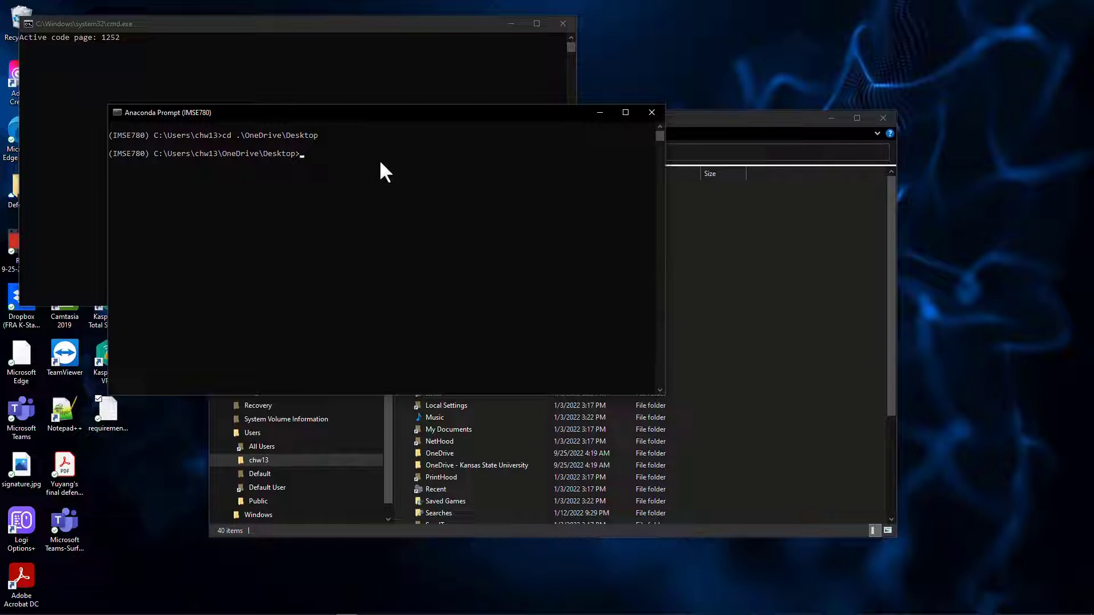
text(dir)
key(Return)
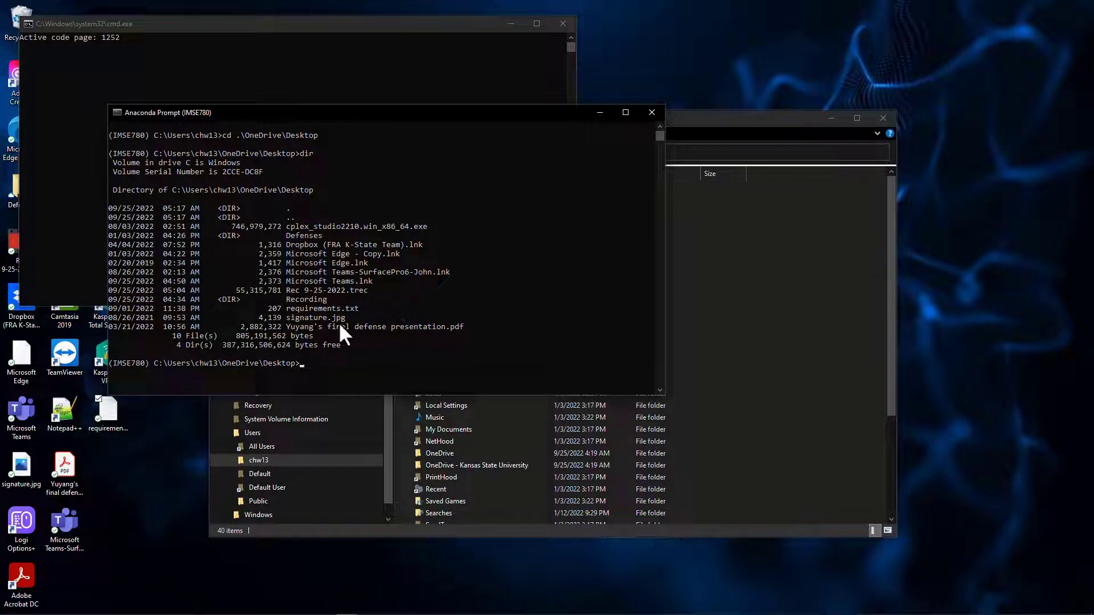
click(103, 412)
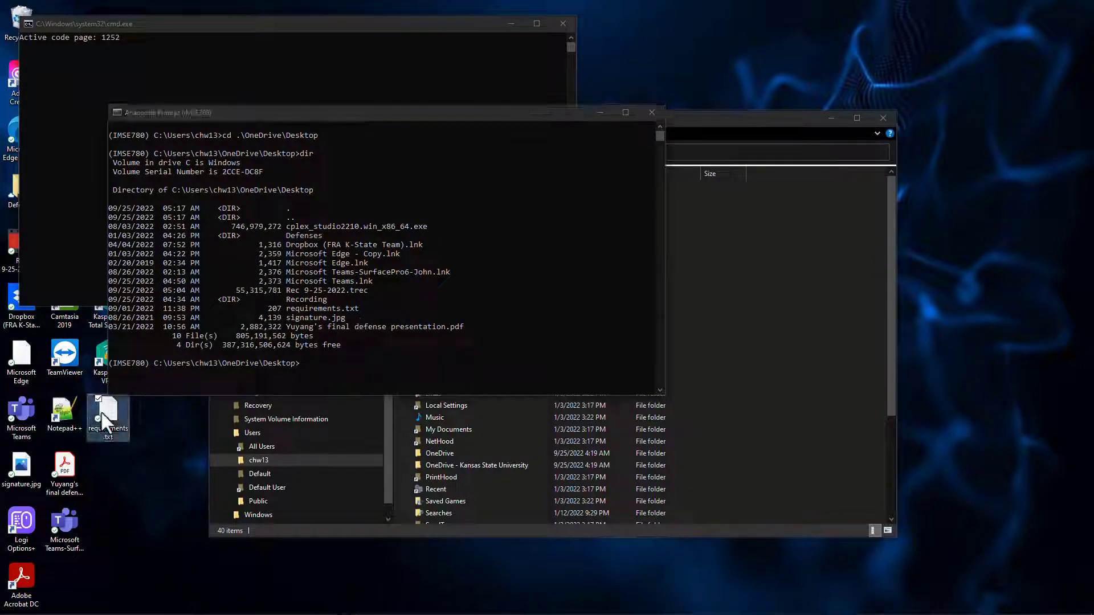
click(409, 311)
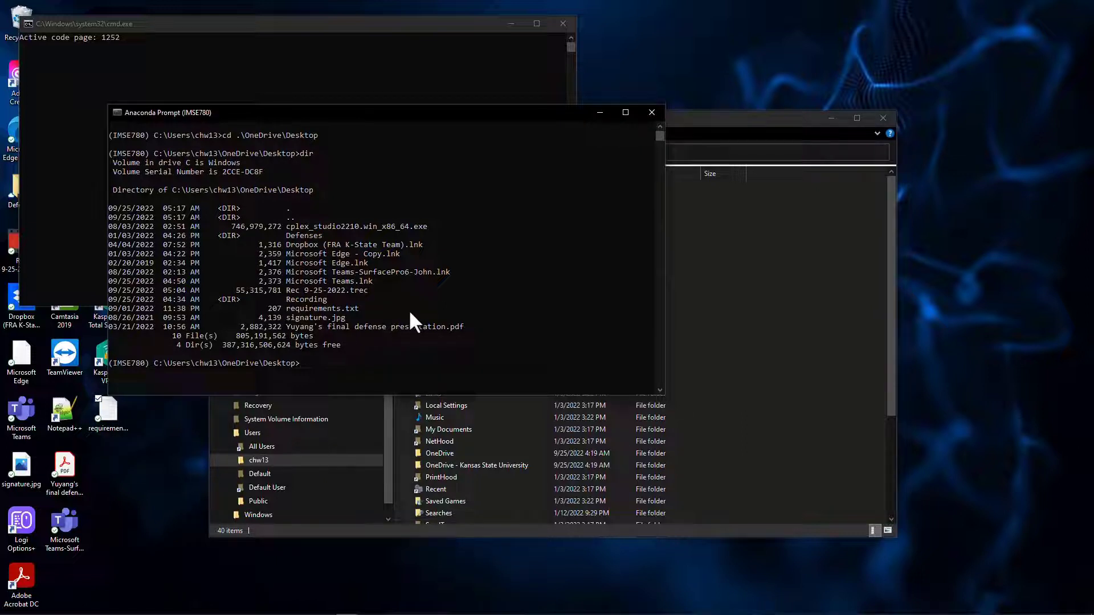
Run conda install --file .\requirements.txt in the IMSE780 environment and accept the package plan with y.
text(cond)
text(a install ---file .\requirements.txt)
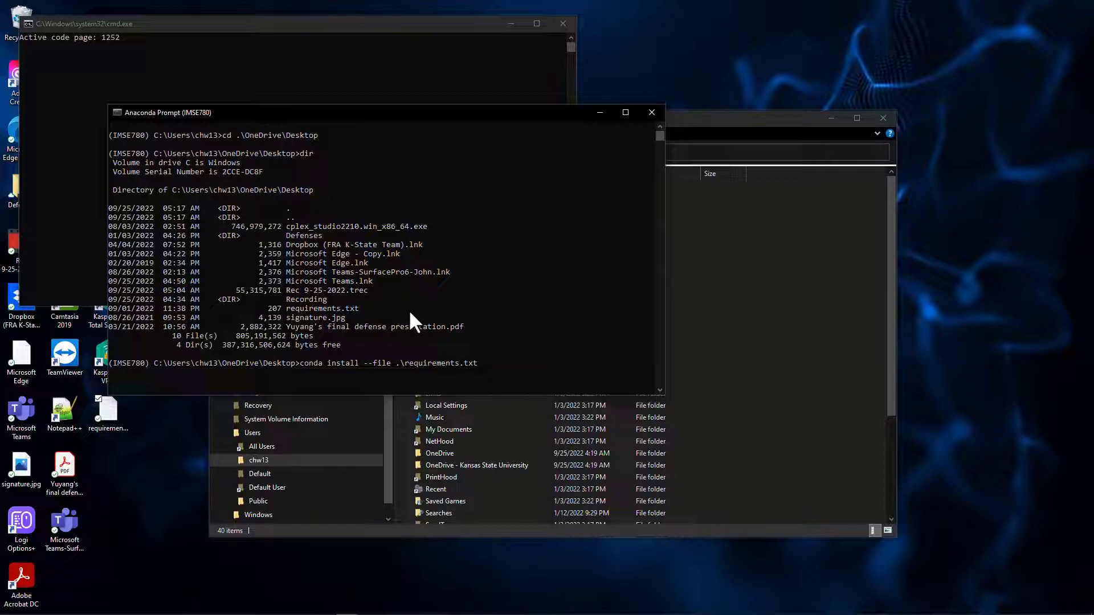
key(Return)
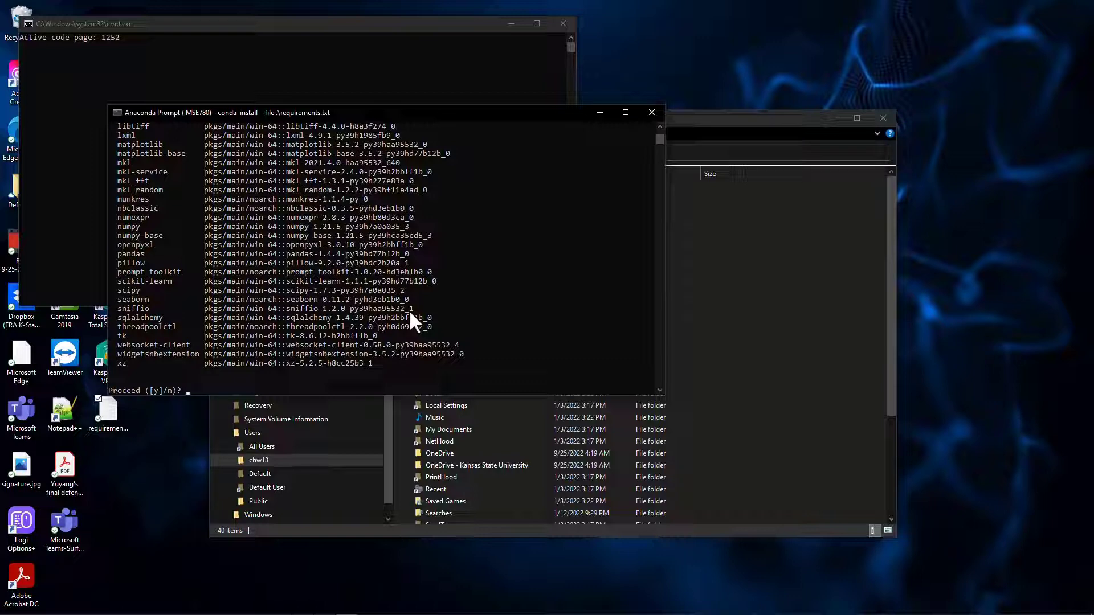
text(y)
key(Return)
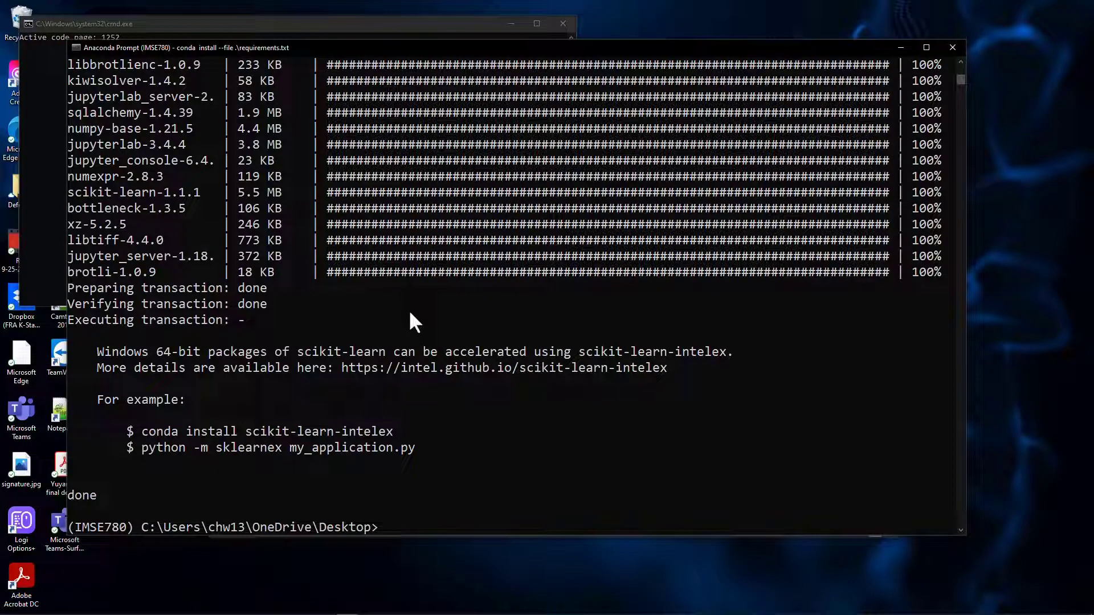
Update conda in the base environment with conda update -n base conda and accept the package plan with y.
text(up)
key(BackSpace)
key(BackSpace)
text(conda update -n bade)
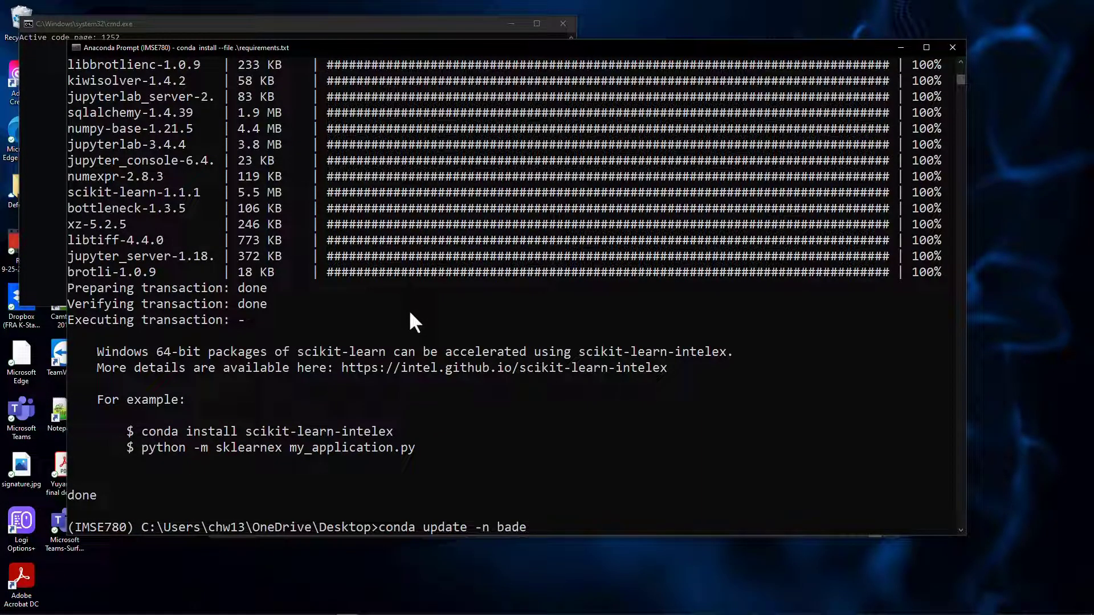
key(BackSpace)
key(BackSpace)
text(se conda)
key(Return)
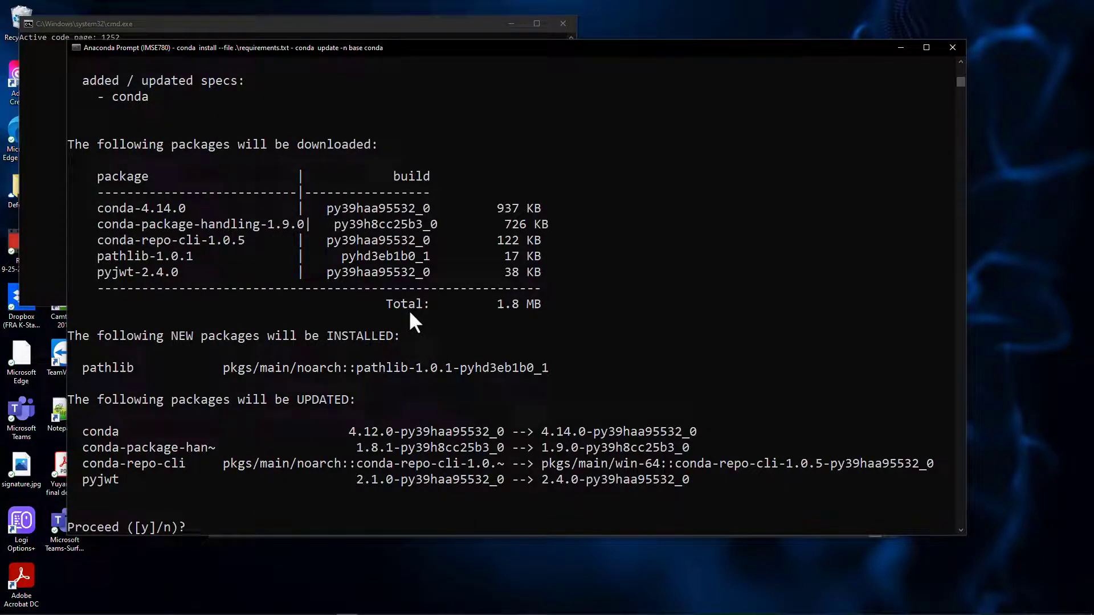
text(y)
key(Return)
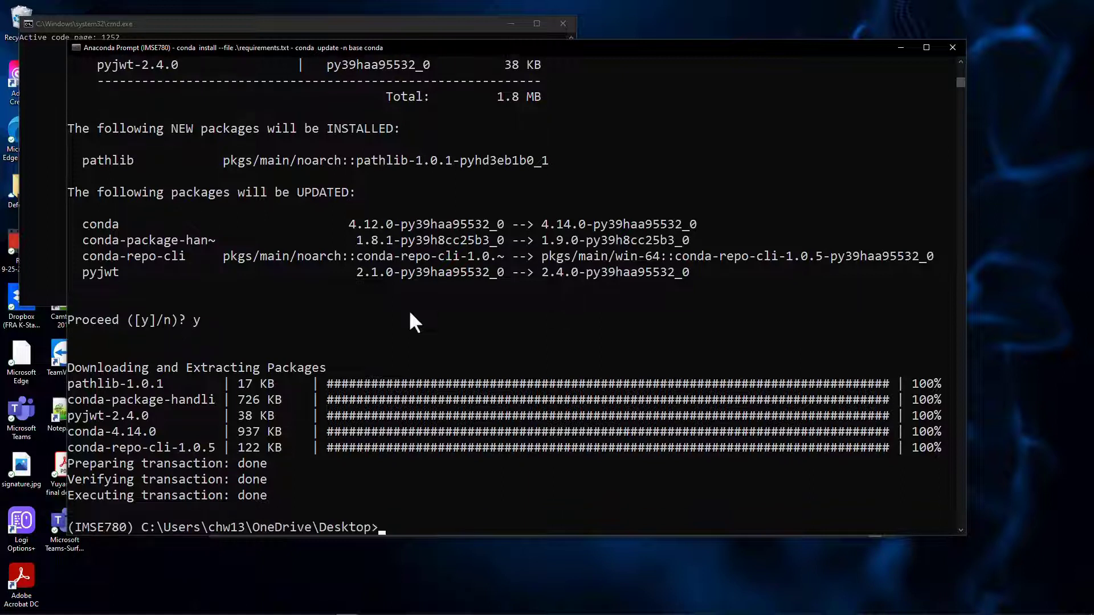
Run conda update --all for the IMSE780 environment and accept the proposed package changes with y.
text(conda update --all)
key(Return)
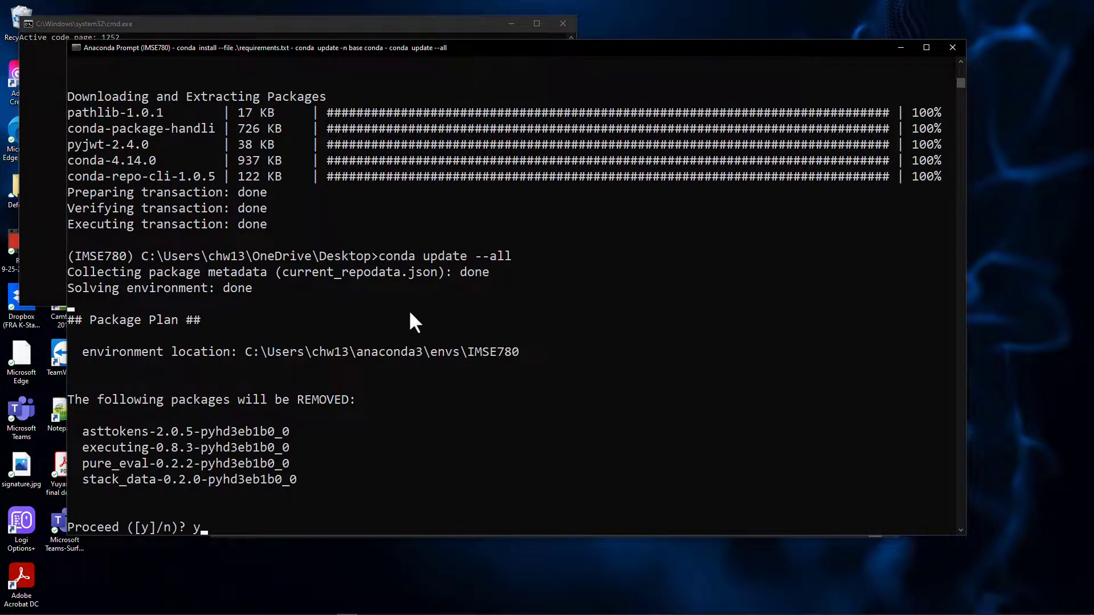
text(y)
key(Return)
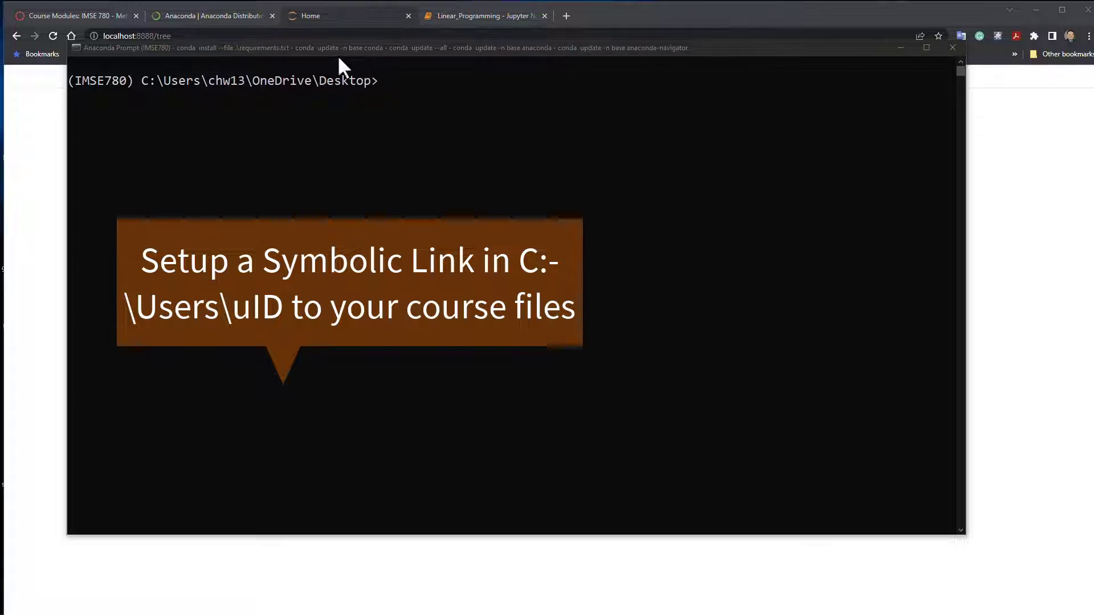
Print the prompt's current directory with cd, then switch to the Jupyter home page to compare its root folder.
click(401, 113)
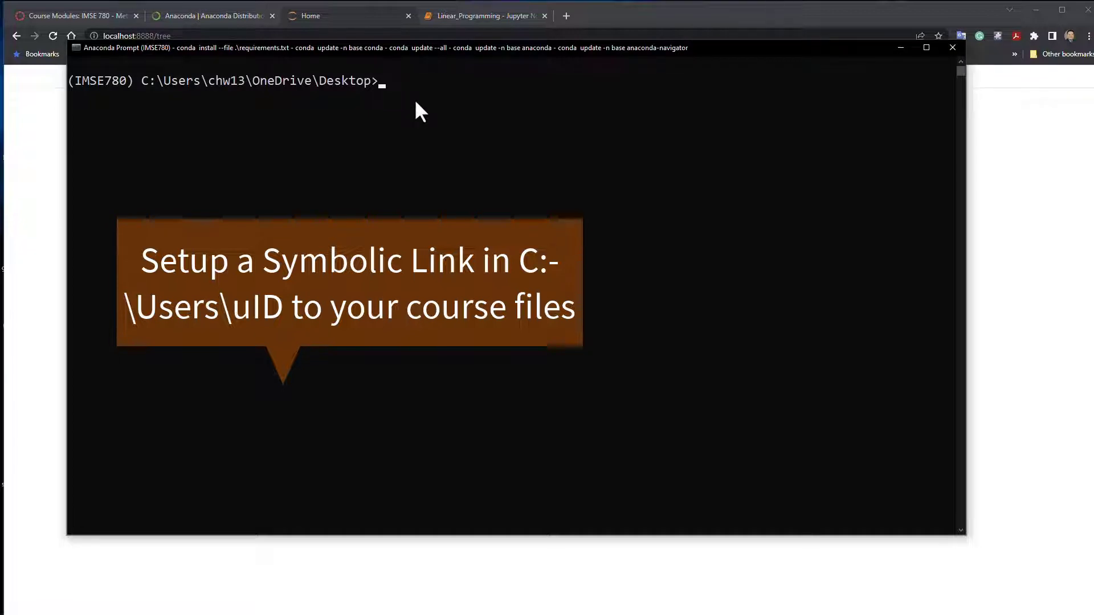
text(cd)
key(Return)
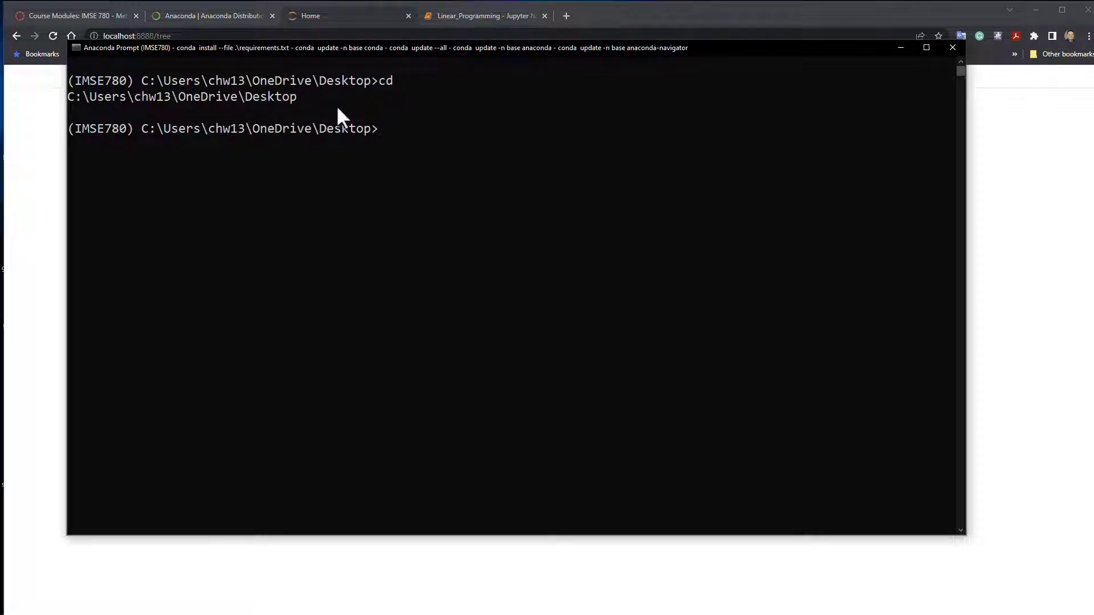
click(333, 12)
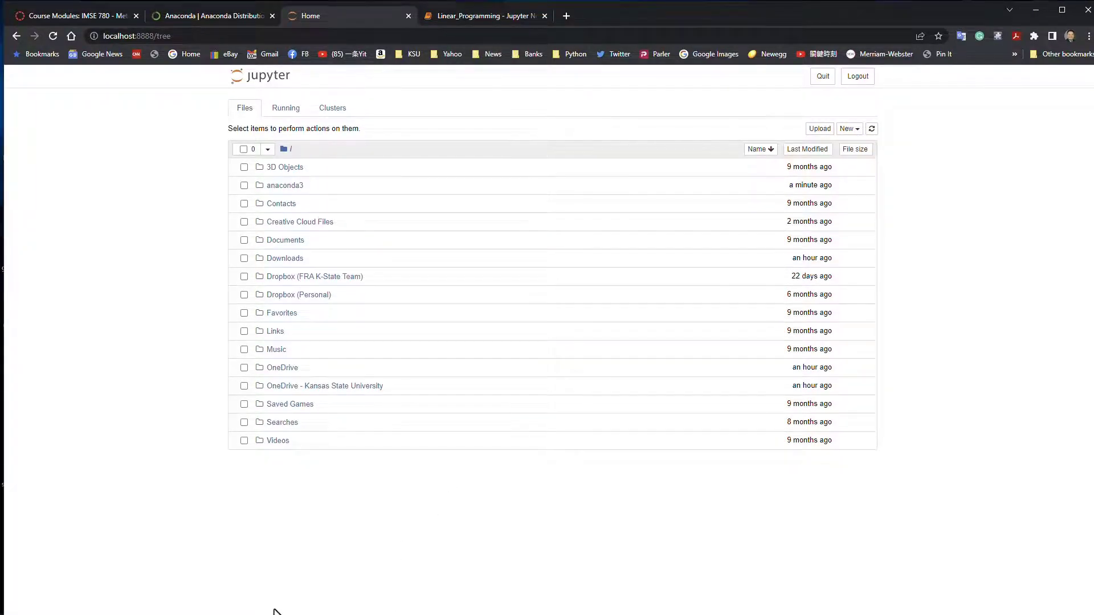
Show the full path of the IMSE780F22 course folder in File Explorer, then return to the Jupyter home page.
key(super)
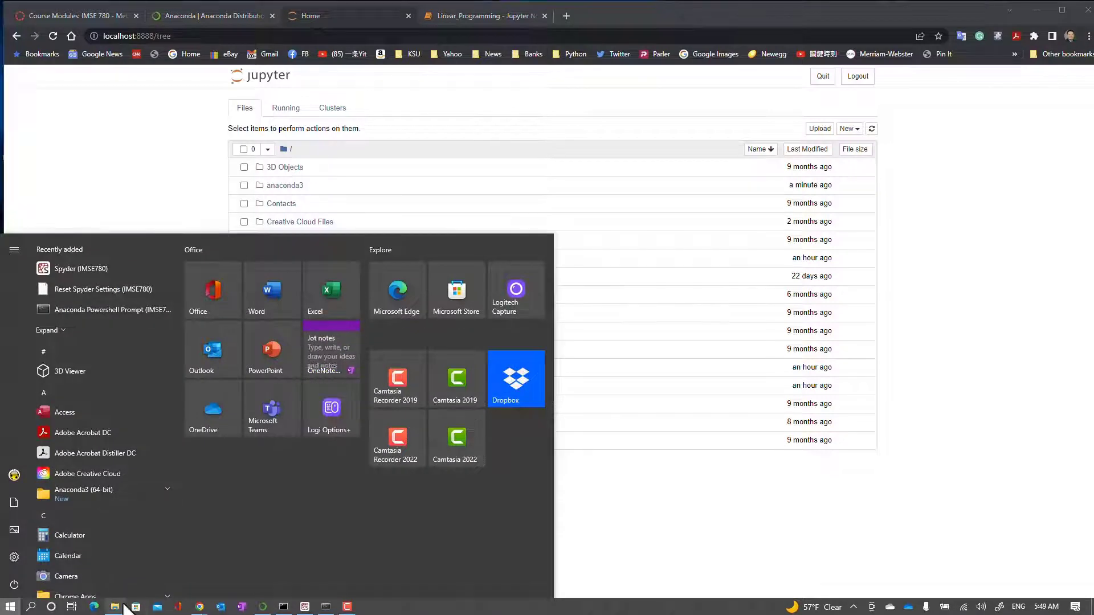
click(126, 609)
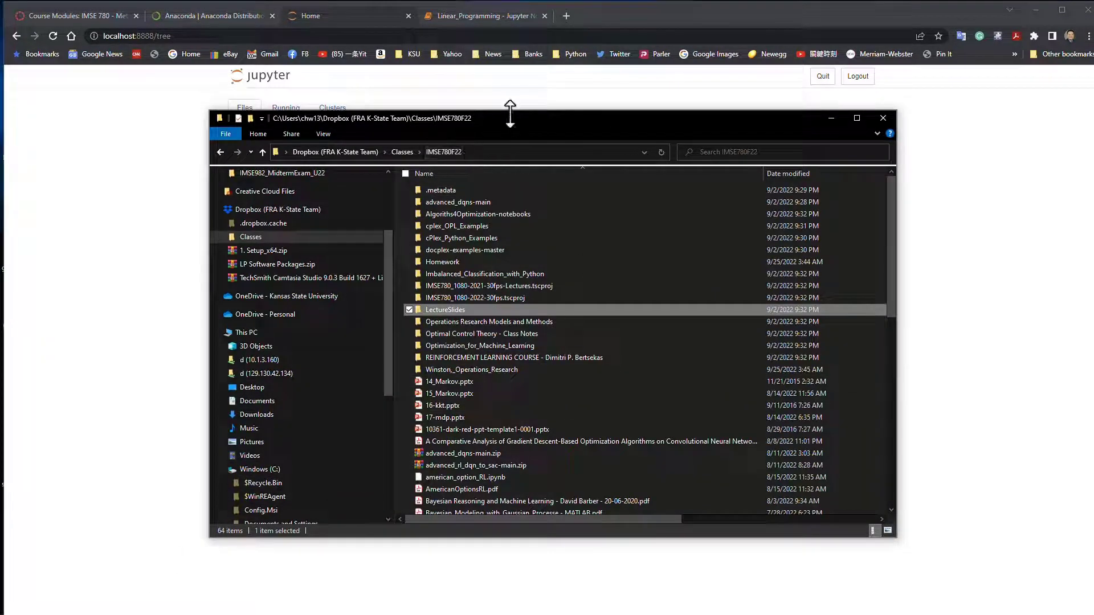
drag(510, 114, 523, 74)
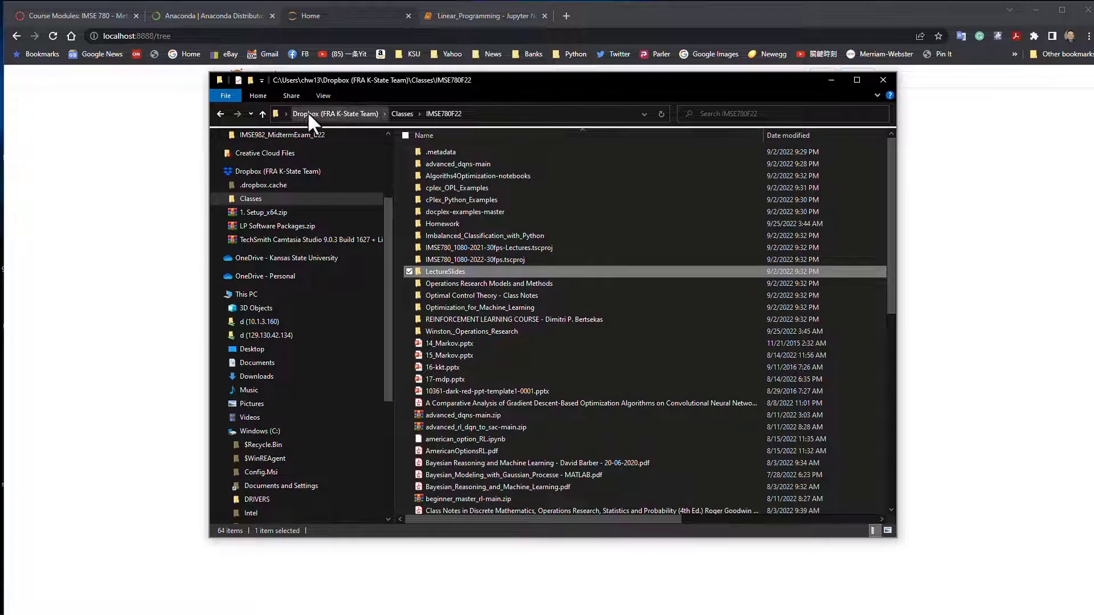
click(466, 114)
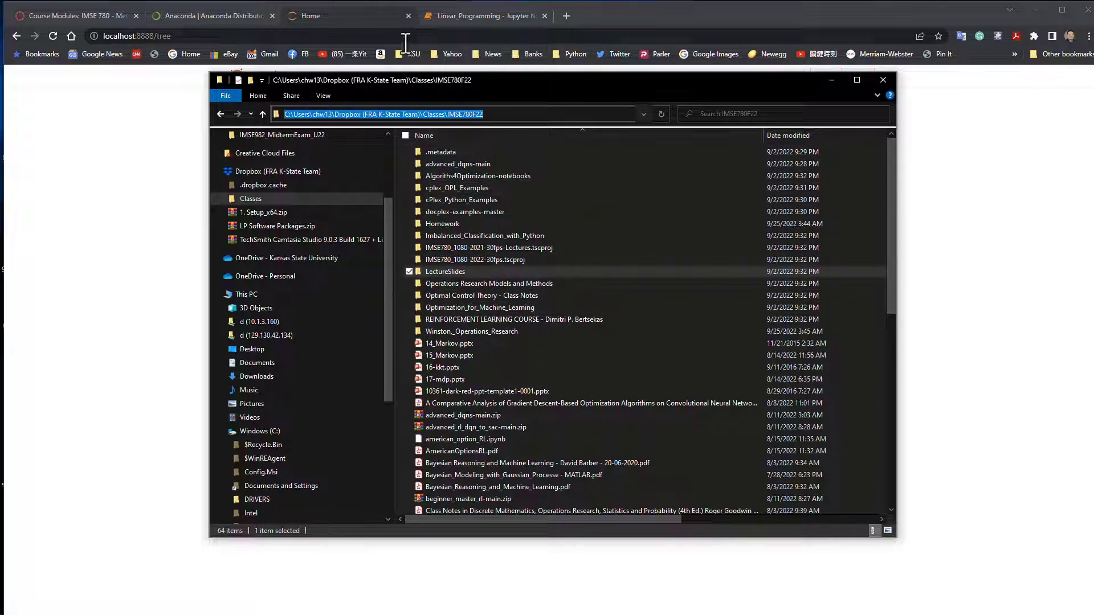
click(375, 22)
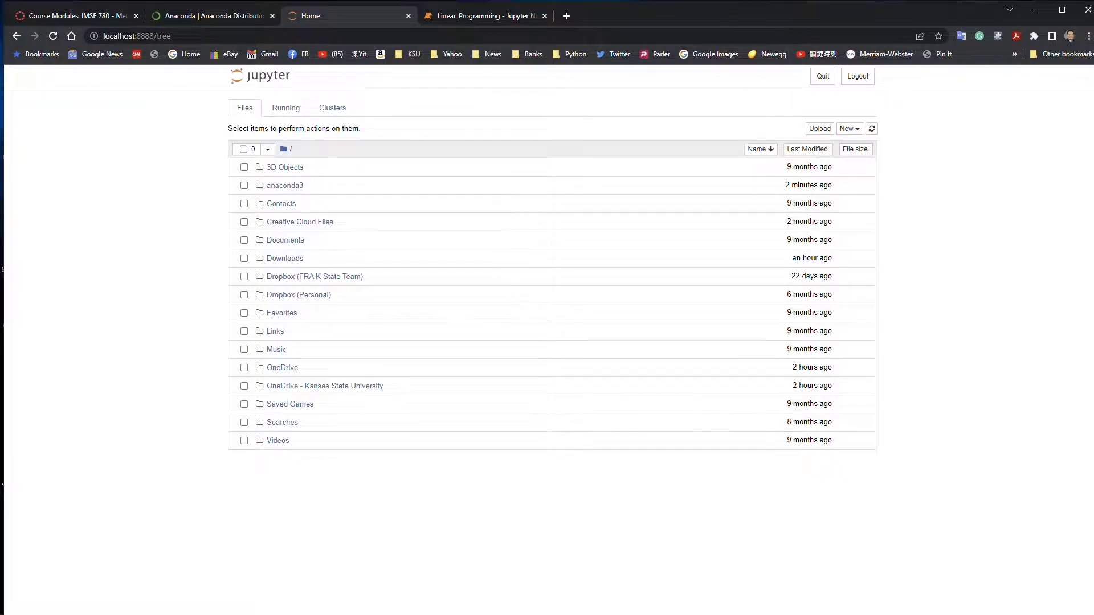
Switch to the Anaconda Prompt and move up two directory levels with cd ..\..
key(super)
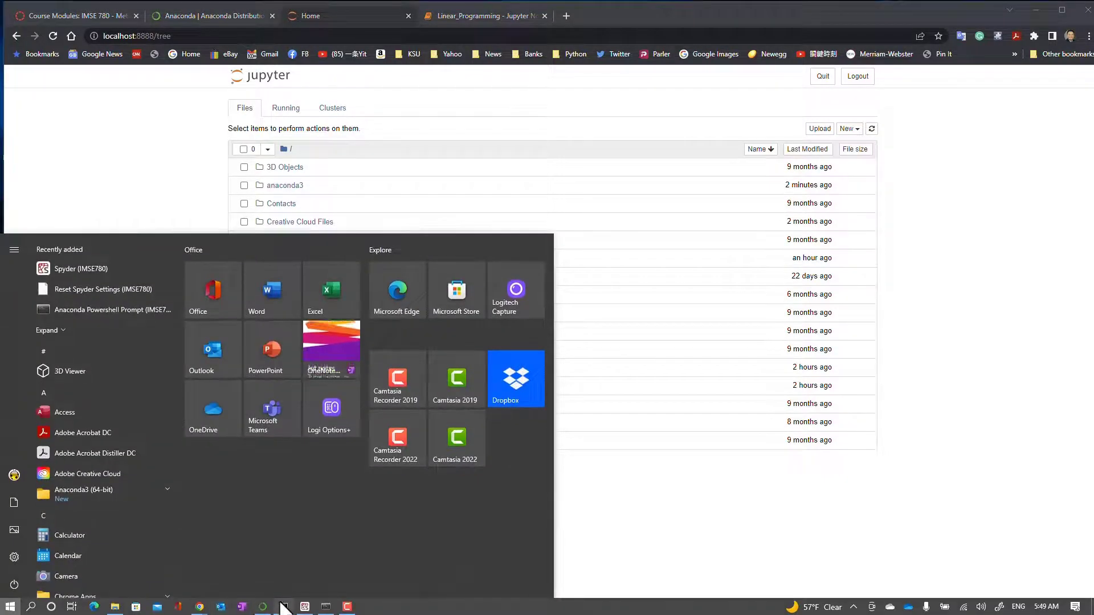
click(283, 608)
key(super)
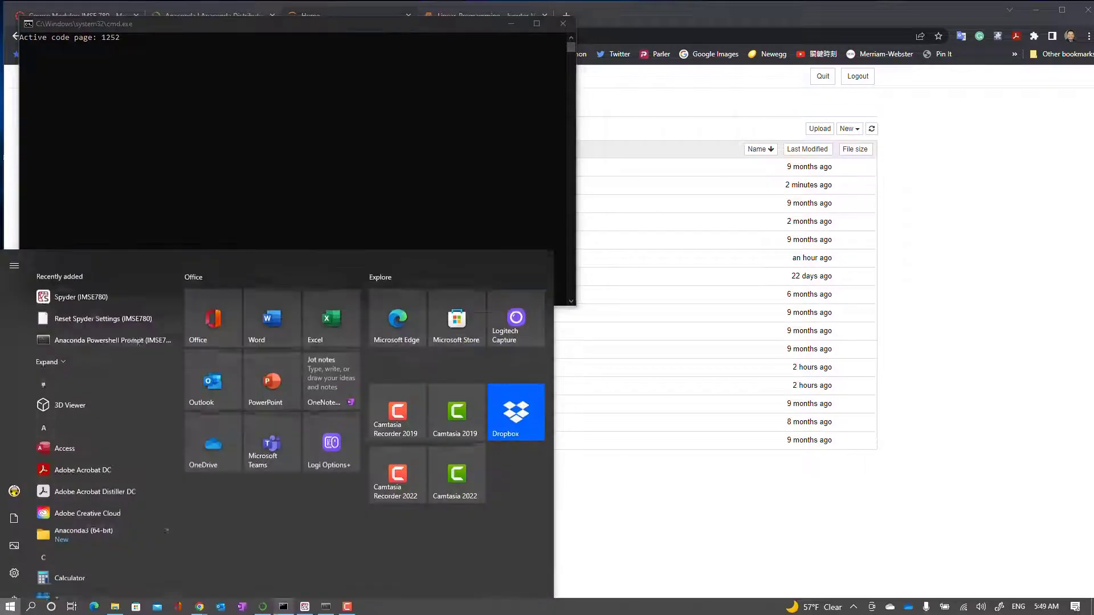
click(326, 607)
click(365, 408)
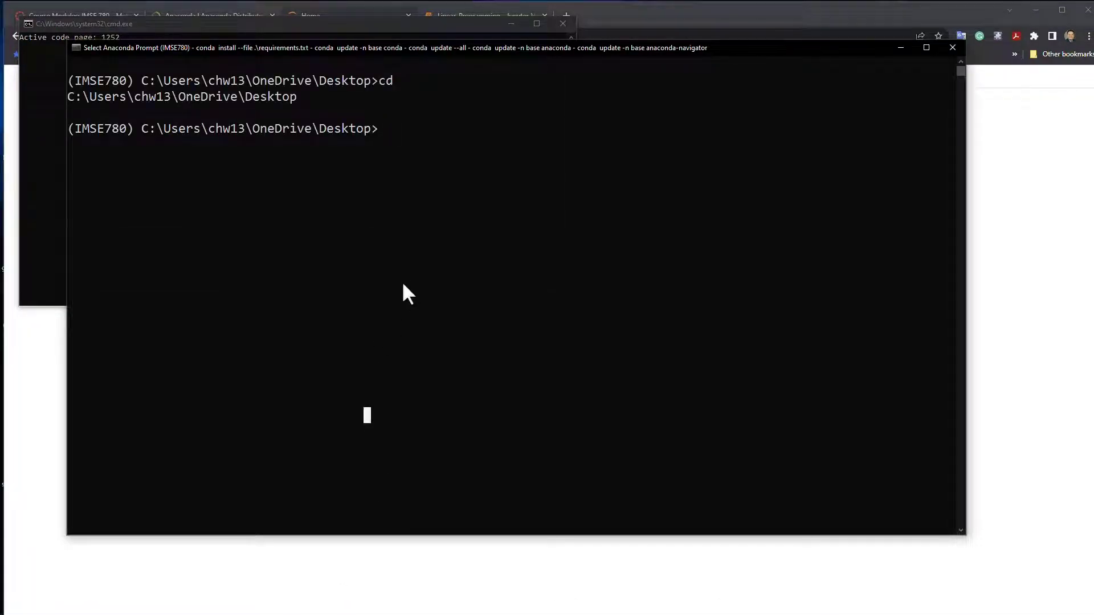
text(cd .)
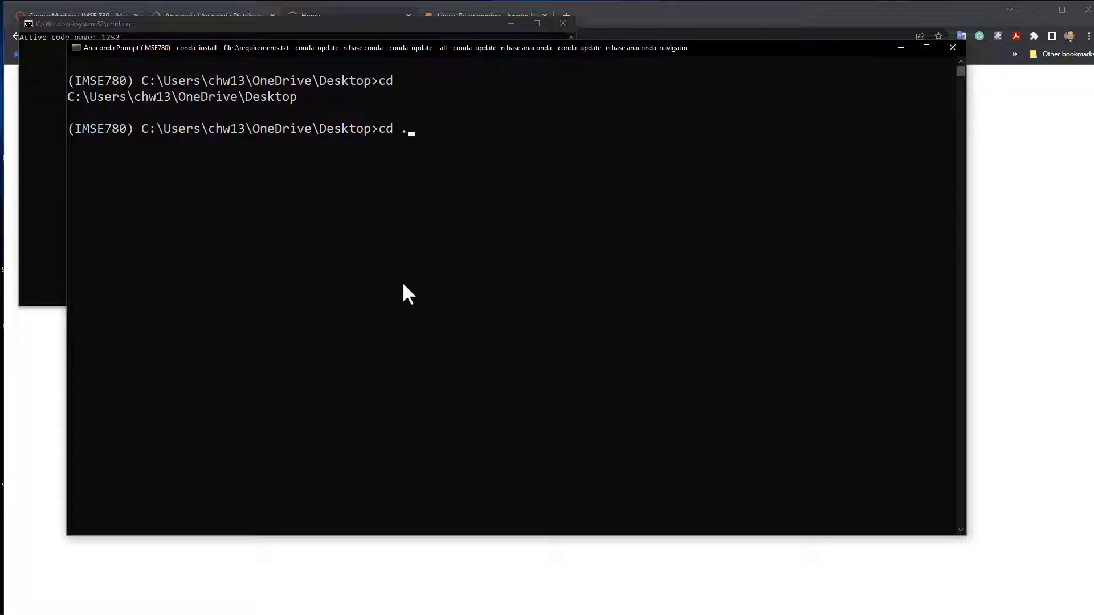
text(.\)
text(/)
text(..)
key(Return)
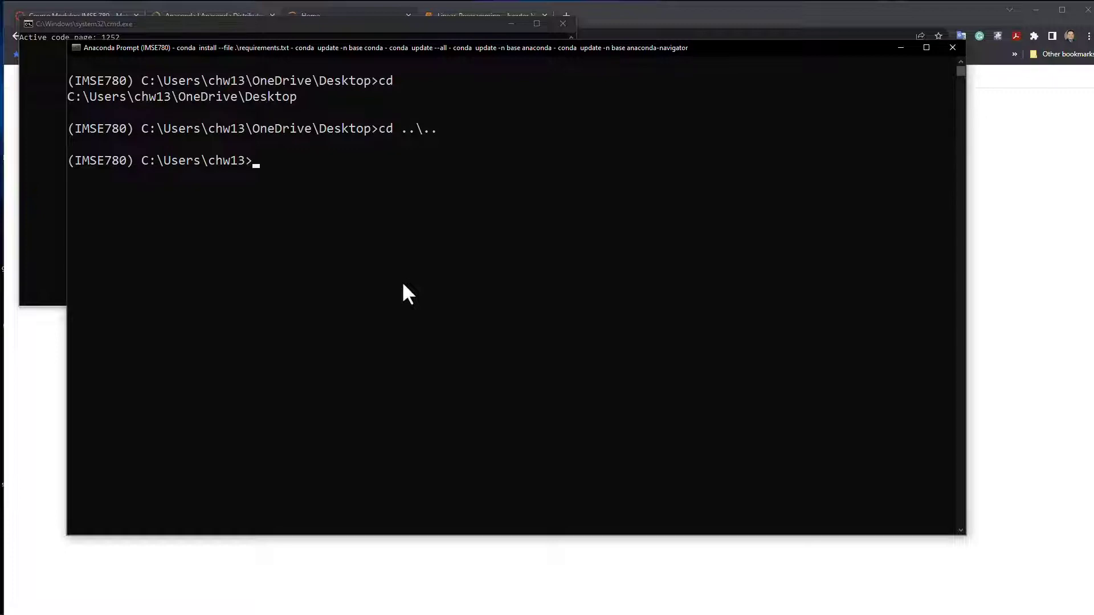
List the contents of the user's home directory with dir to check the available folders.
text(dir)
key(Return)
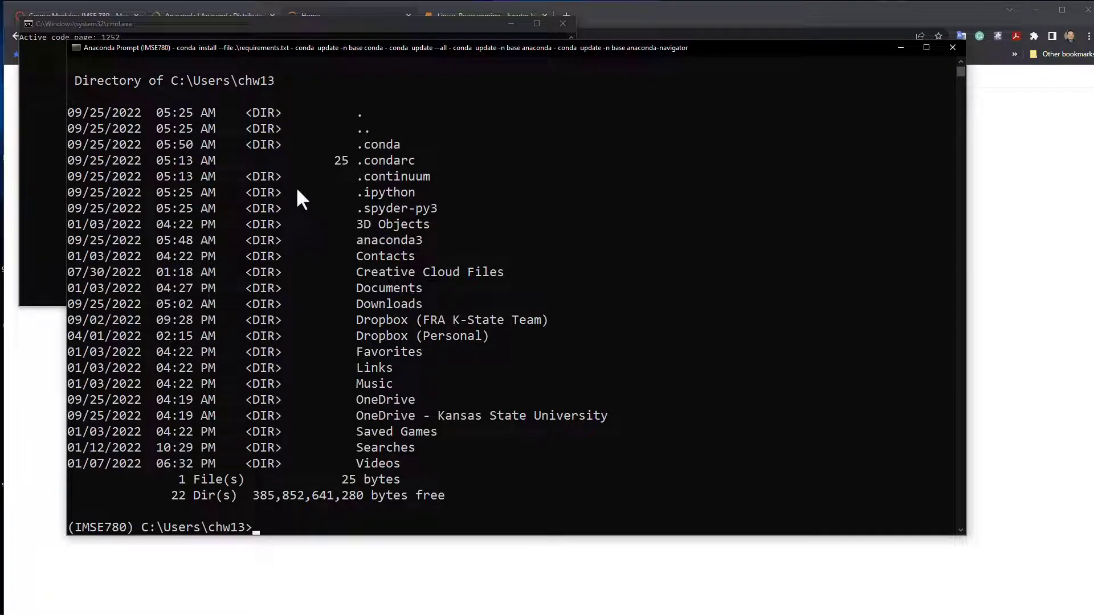
key(super+e)
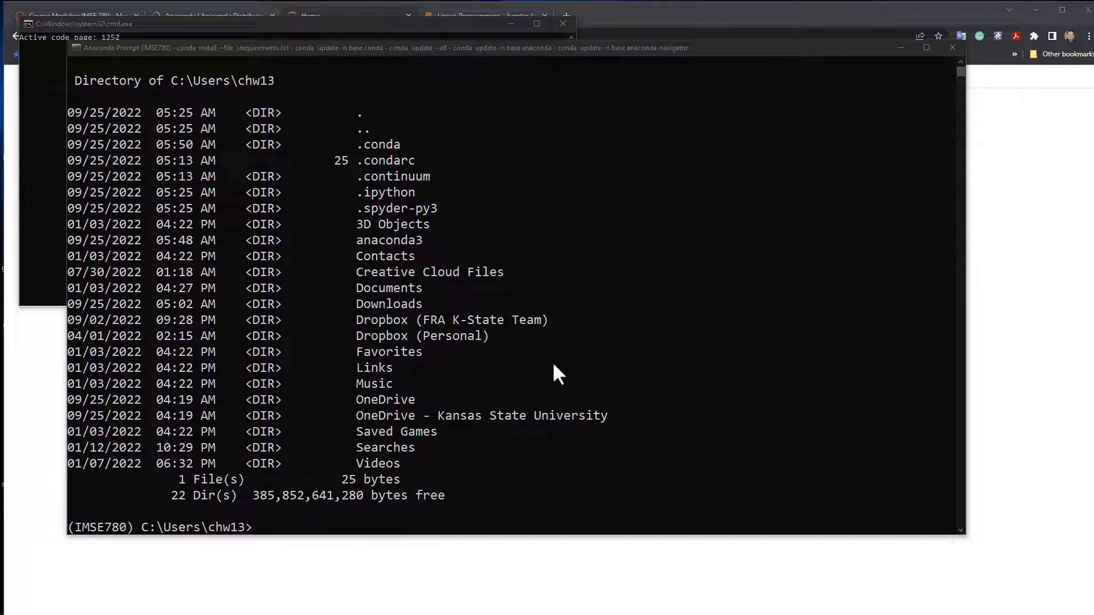
click(396, 518)
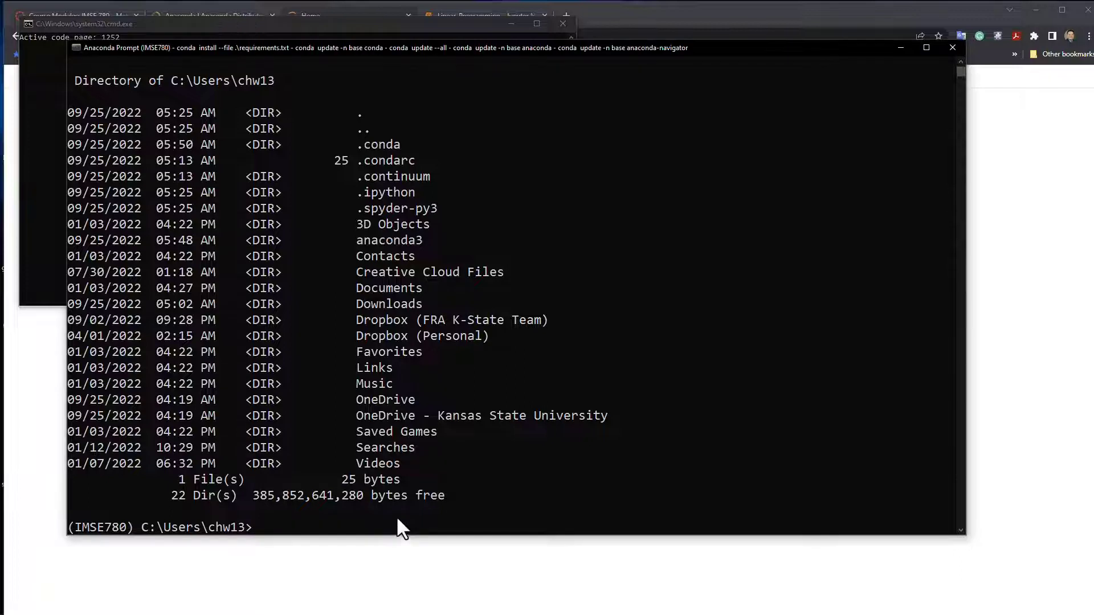
Create a directory junction with mklink /J .\IMSE780F22 ".\Dropbox (FRA K-State Team)\classes\IMSE780F22".
text(mklink /J .\IMSE780F22)
text(.\Drop)
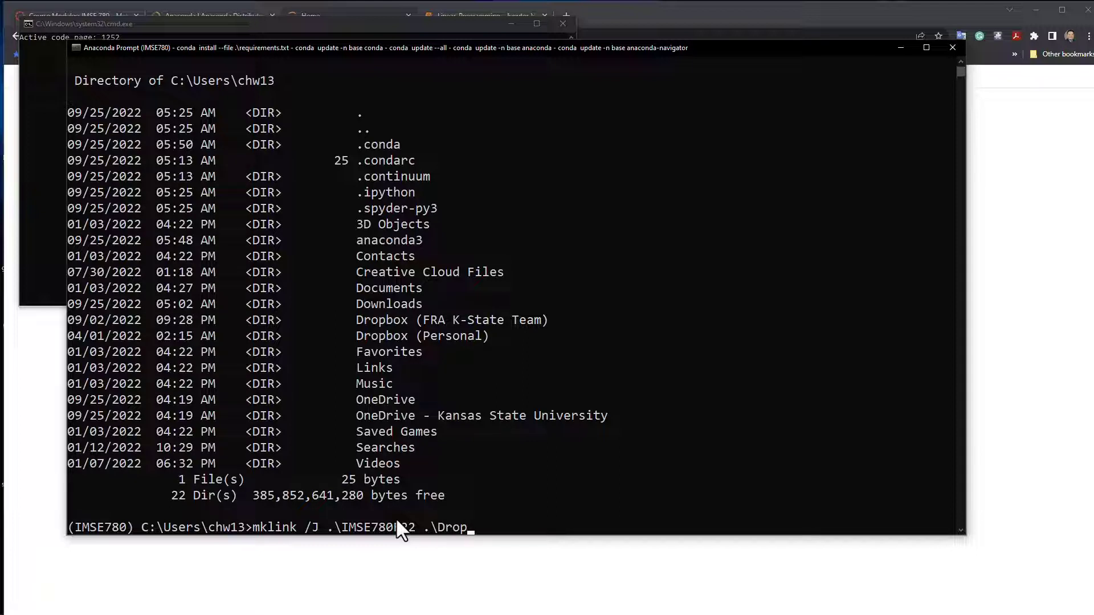
key(Tab)
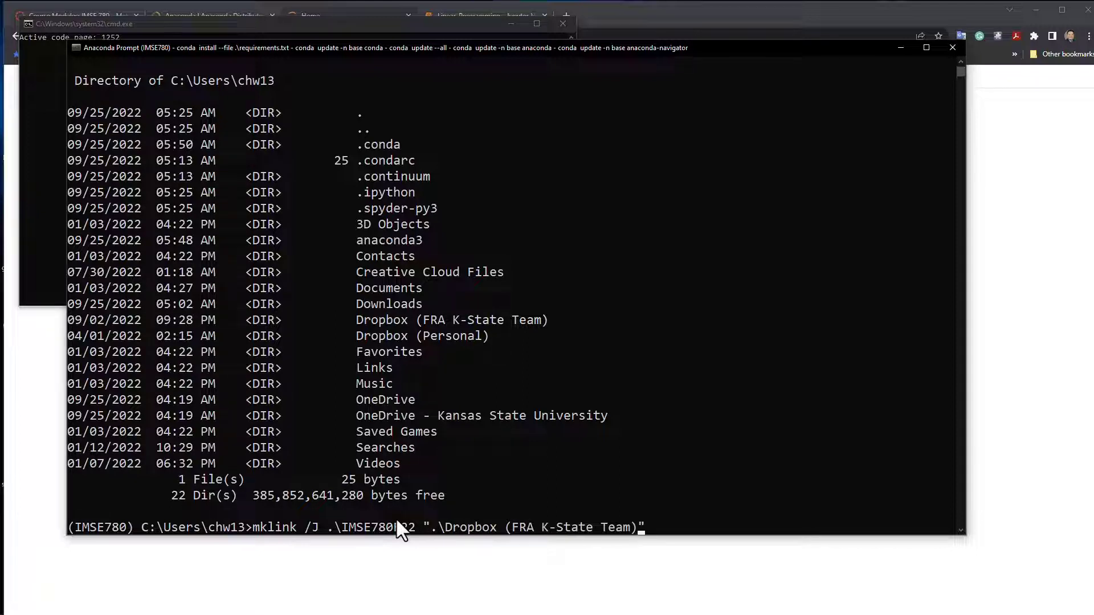
text(\c)
text(lasse)
text(s)
text(\IMSe78)
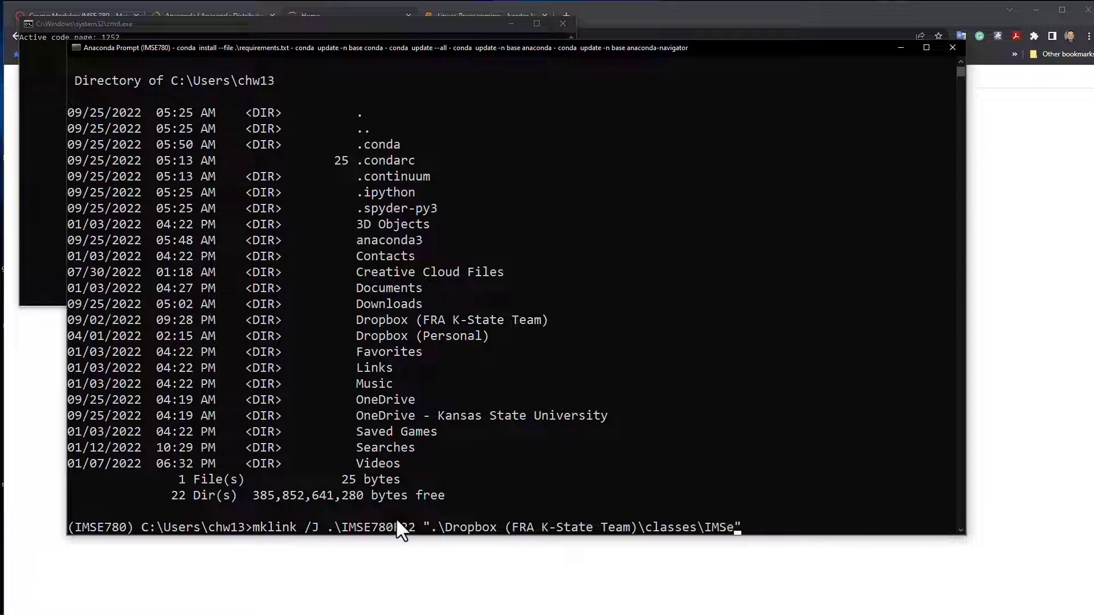
text(0)
key(Tab)
key(Return)
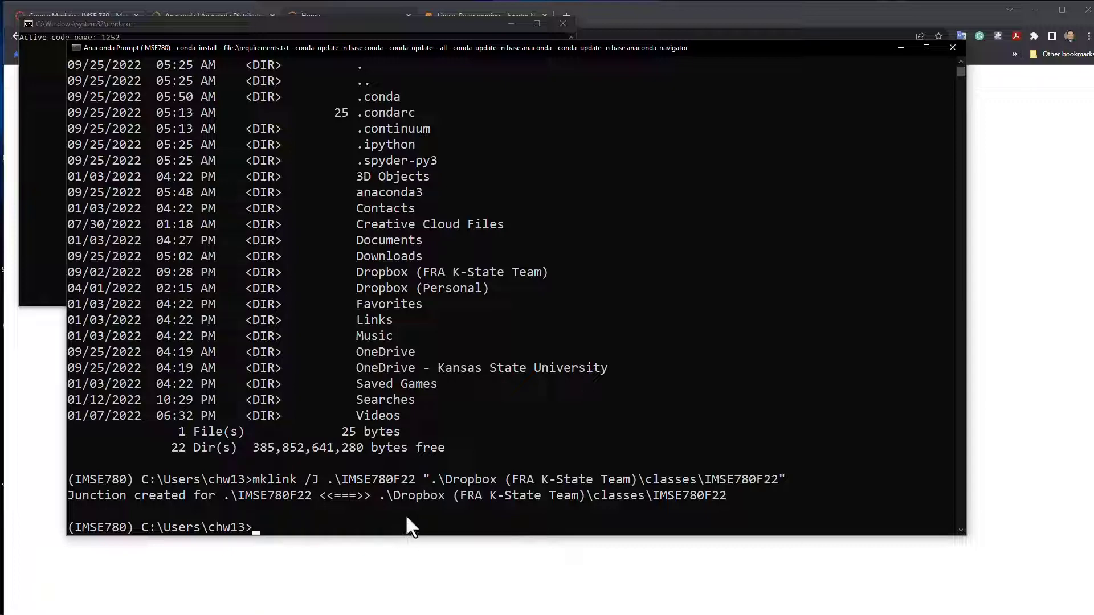
Check for the IMSE780F22 junction in a dir listing and on the Jupyter home page.
text(dir)
key(Return)
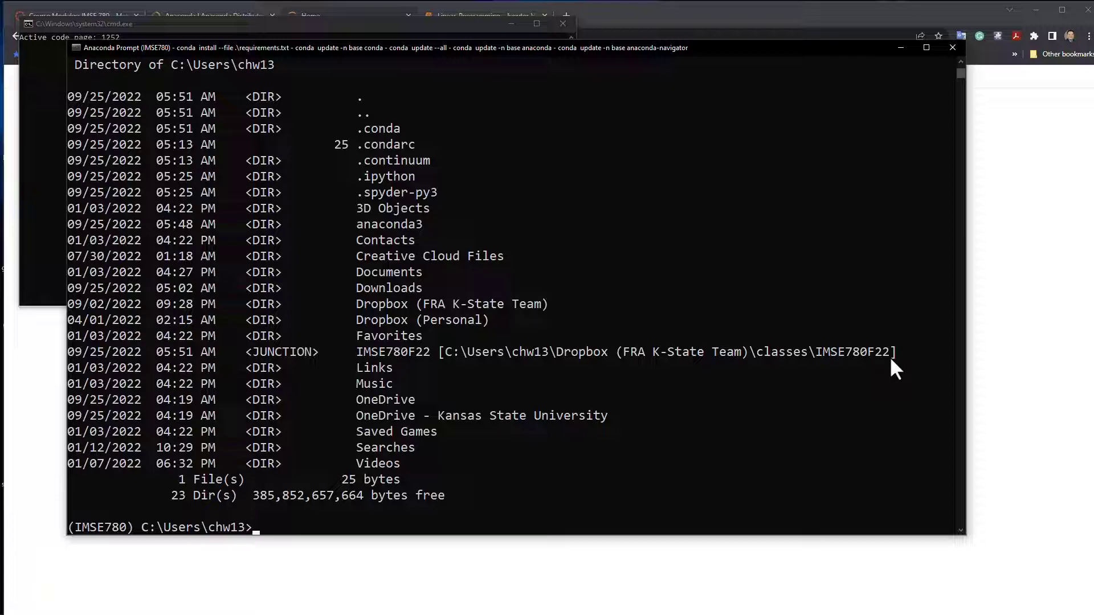
click(691, 20)
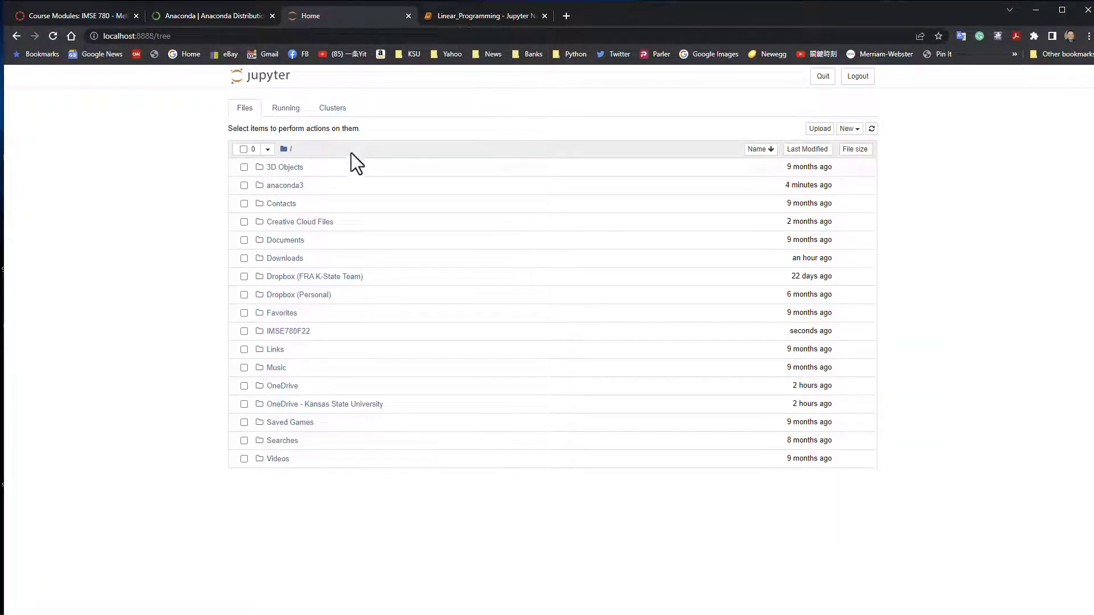
Browse through the IMSE780F22 link in Jupyter to docplex-examples-master/examples/mp/jupyter/tutorials.
click(295, 334)
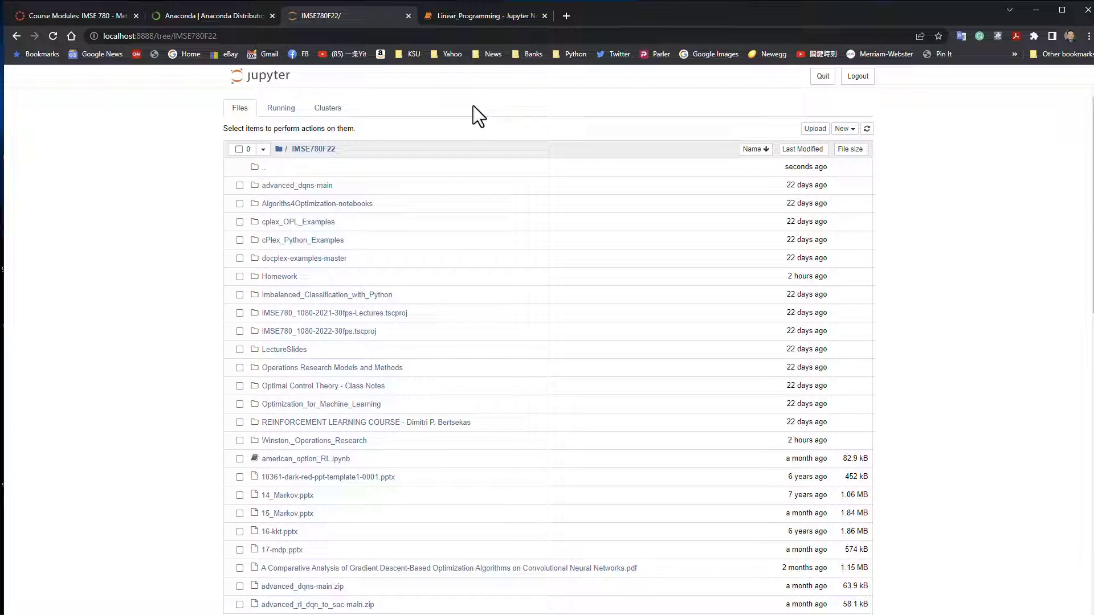
click(318, 258)
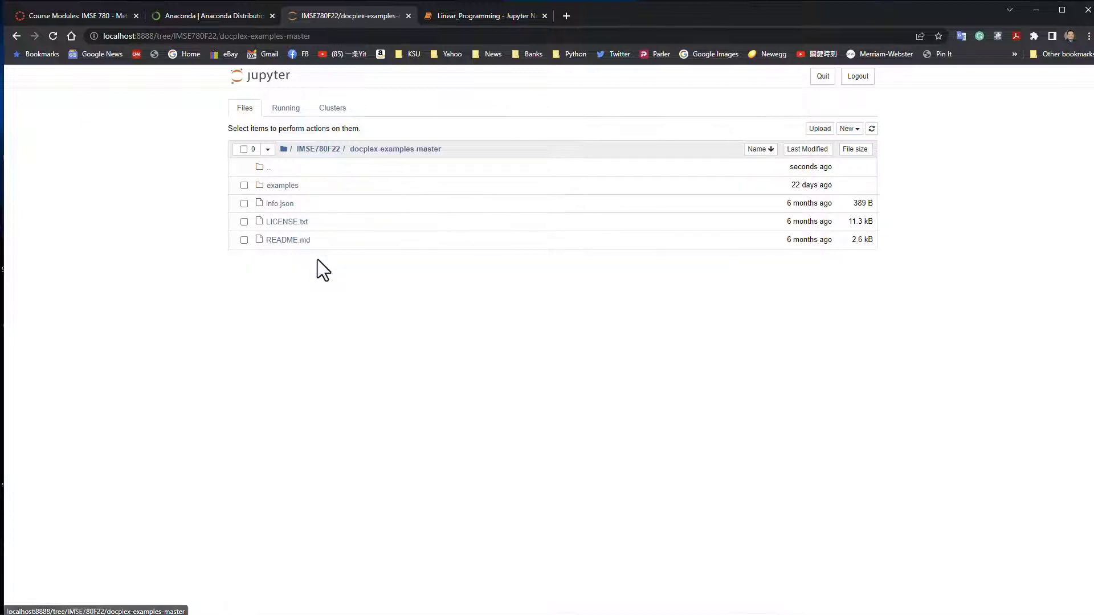
click(291, 188)
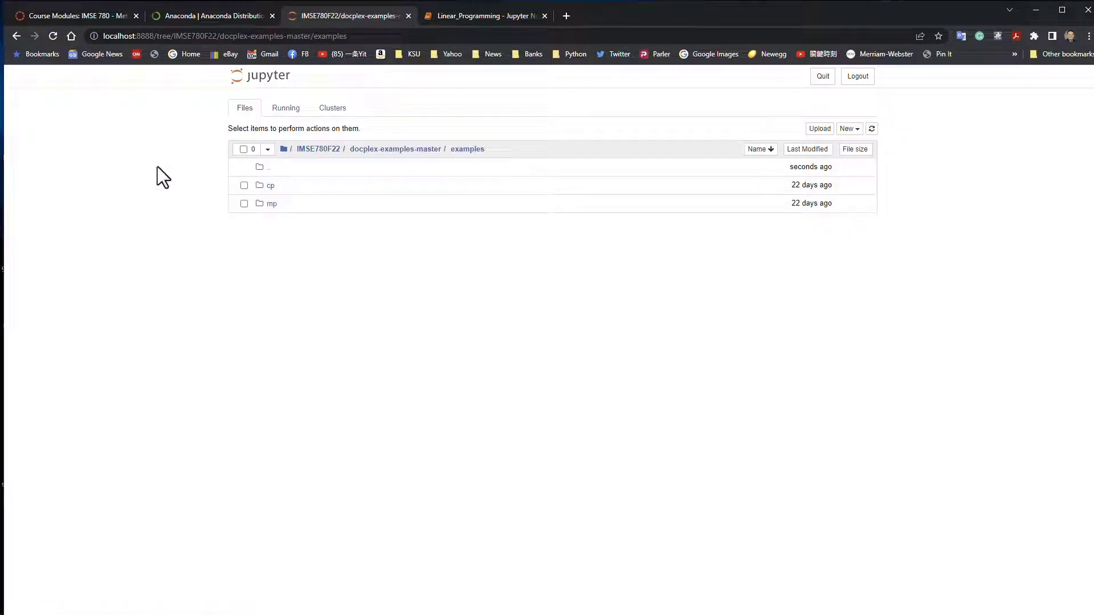
key(super+e)
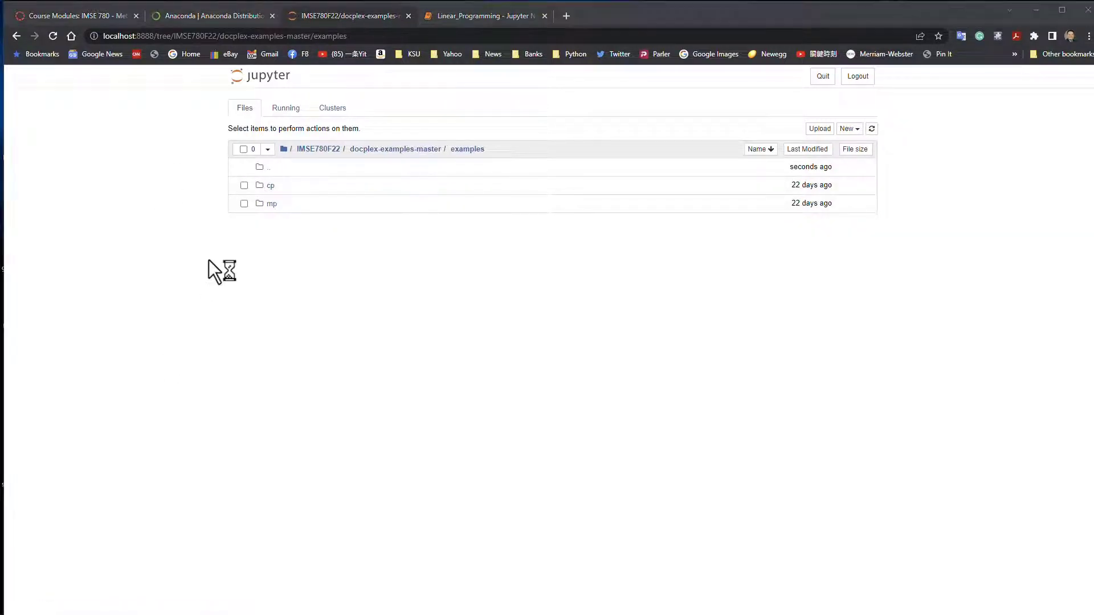
click(267, 205)
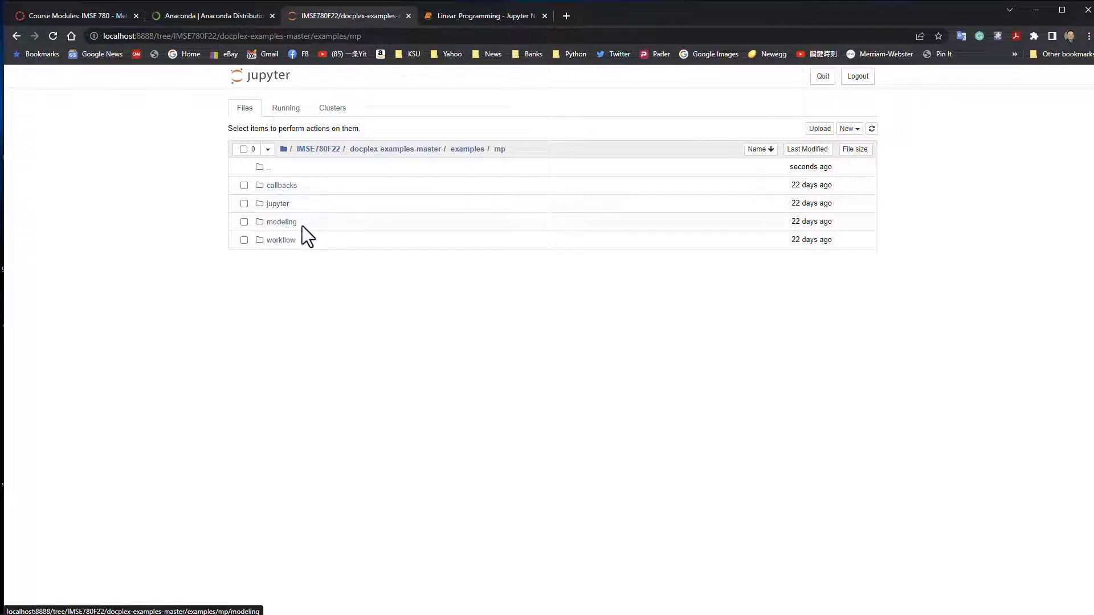
click(288, 213)
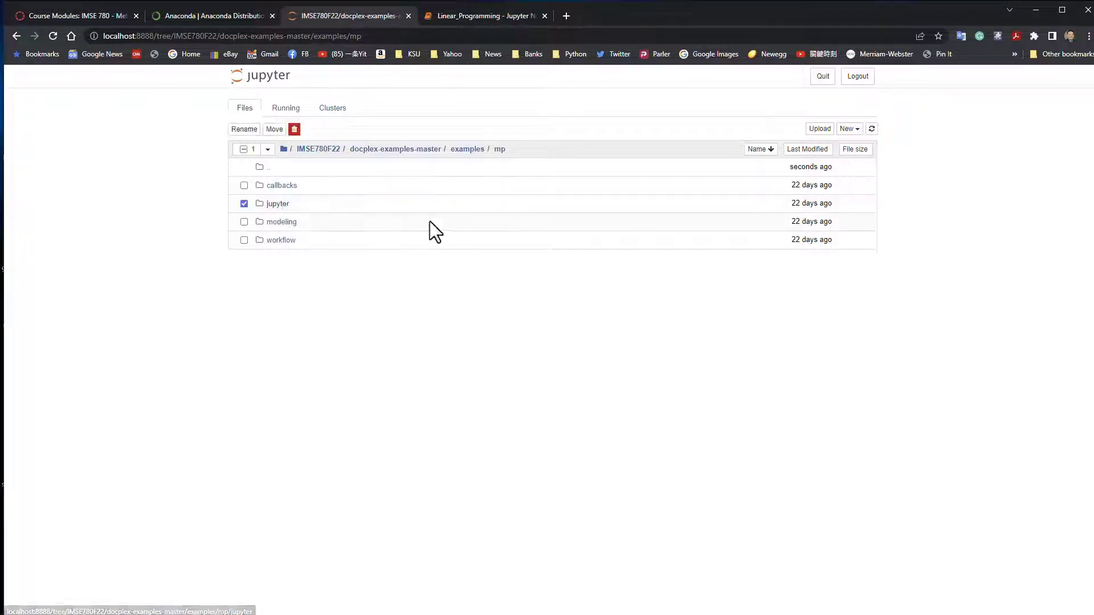
click(279, 206)
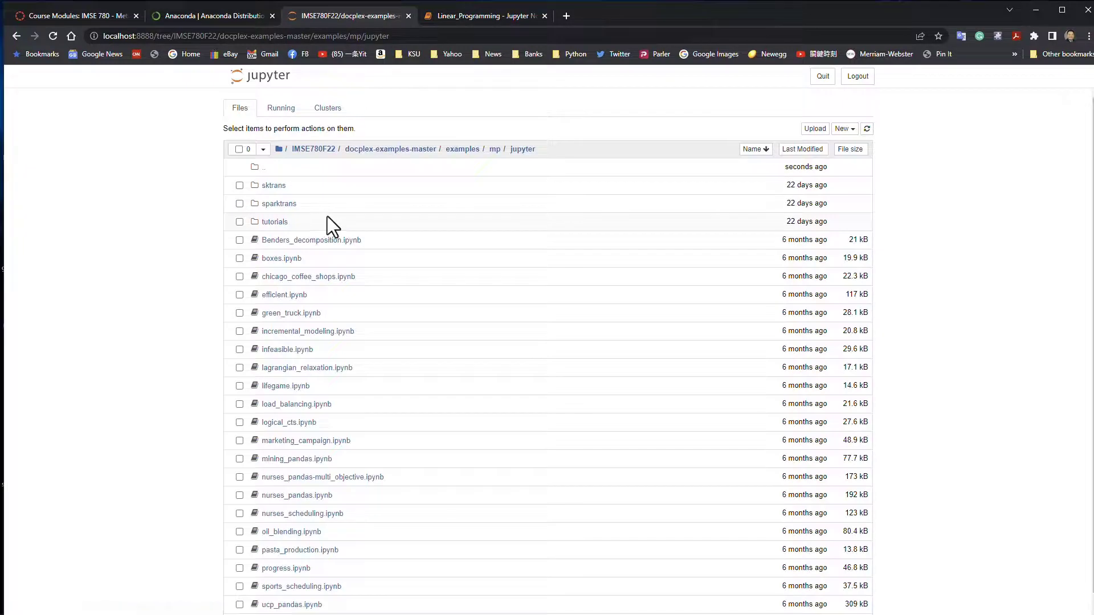
click(284, 228)
click(276, 223)
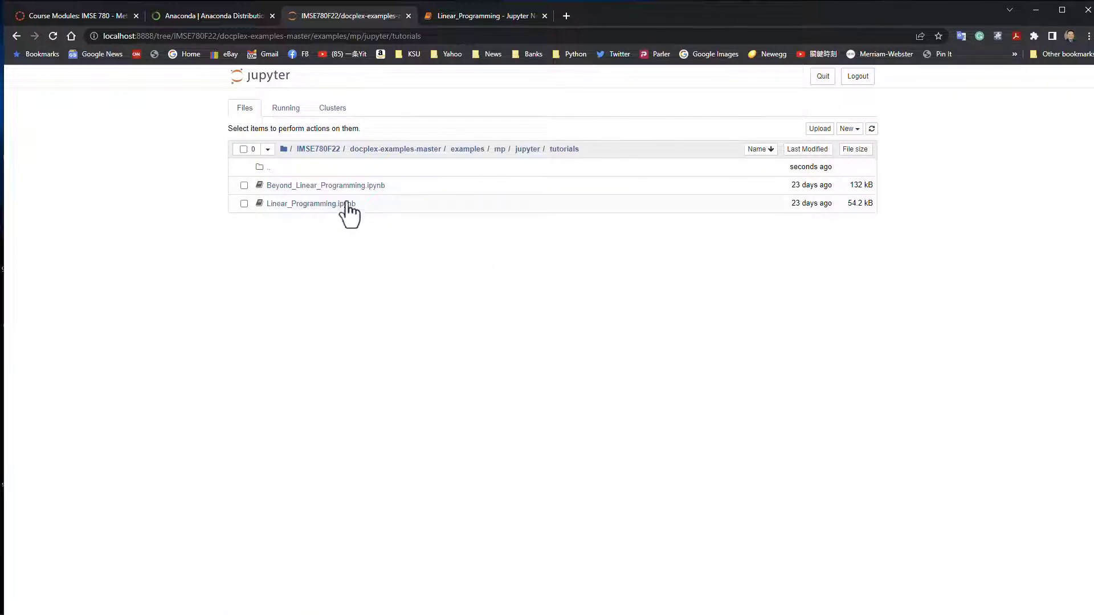
Open the Beyond_Linear_Programming.ipynb notebook, then return to the root folder of the Jupyter file list.
click(349, 185)
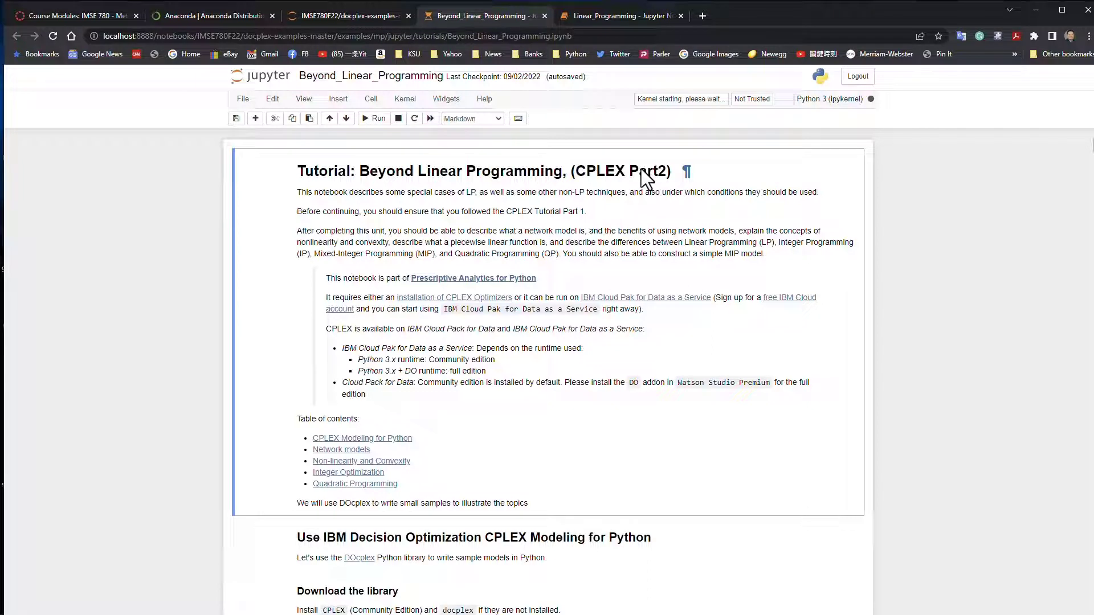
click(342, 23)
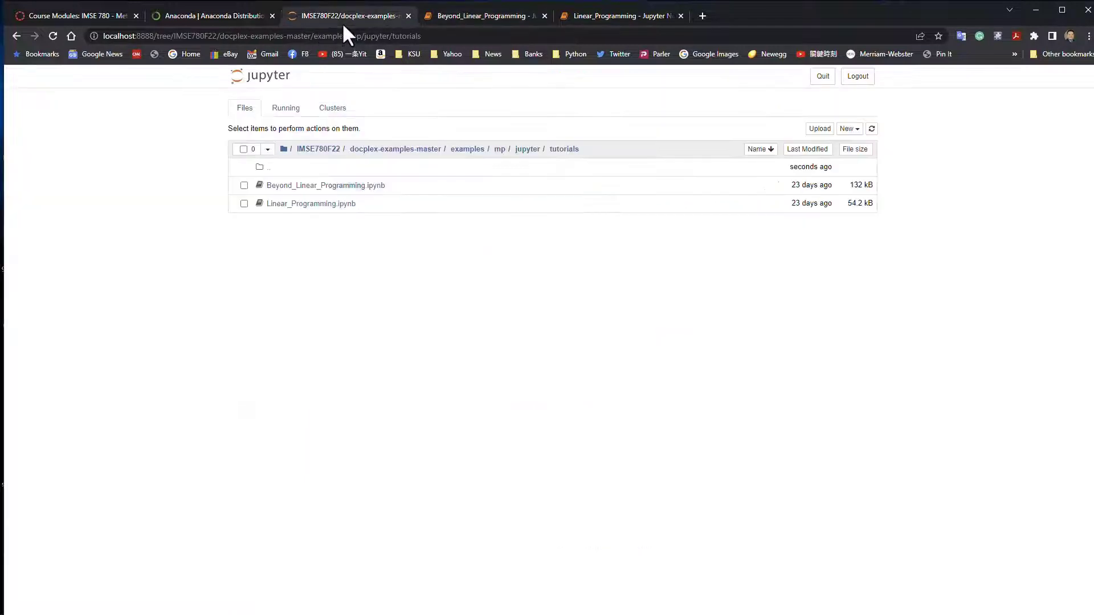
click(283, 149)
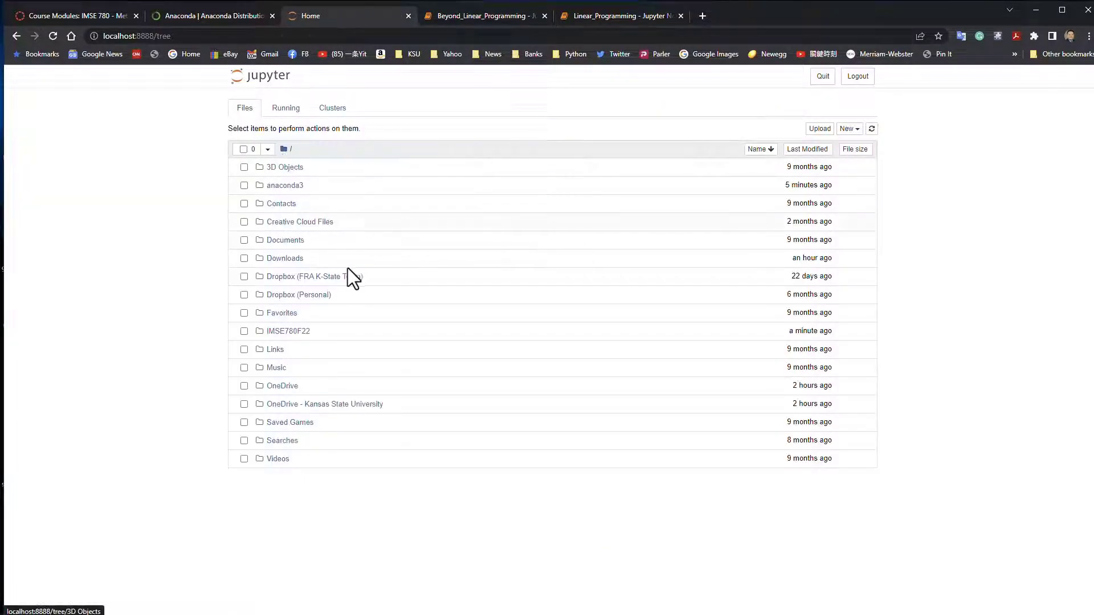